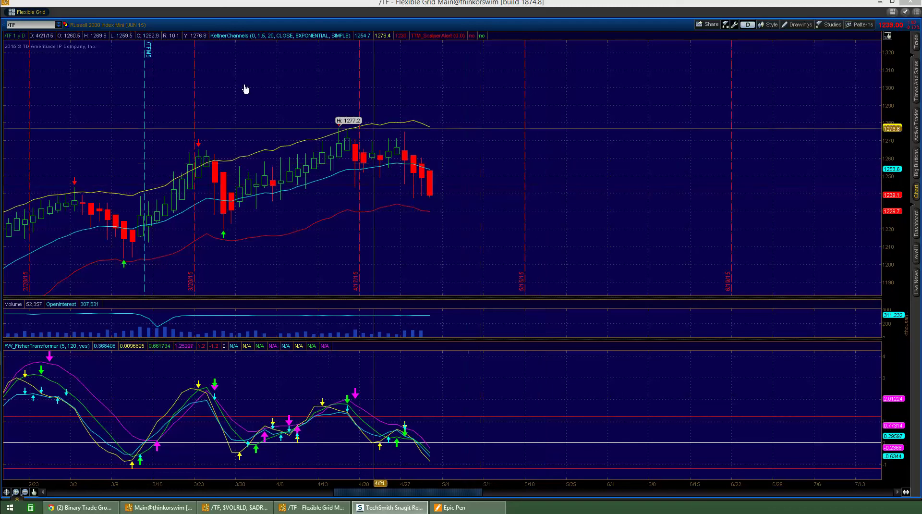
# Step: Circle the daily timeframe setting of the /TF chart in red with the Epic Pen overlay and clear the mark
pyautogui.click(51, 27)
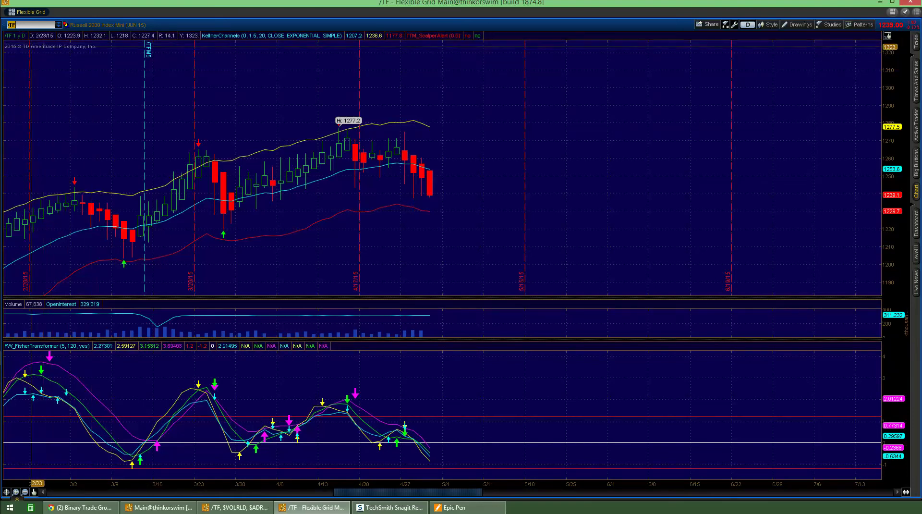
pyautogui.click(1, 58)
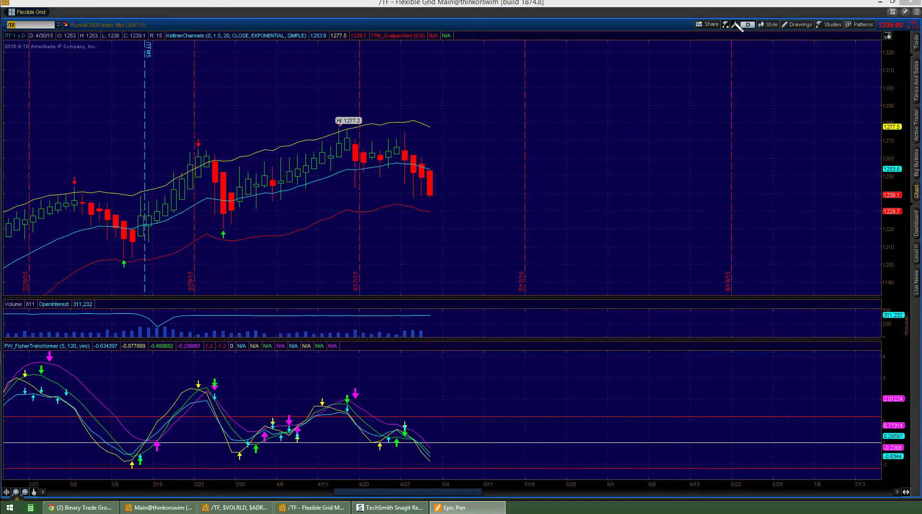
pyautogui.moveTo(739, 27)
pyautogui.mouseDown()
pyautogui.moveTo(766, 29)
pyautogui.moveTo(757, 27)
pyautogui.mouseUp()
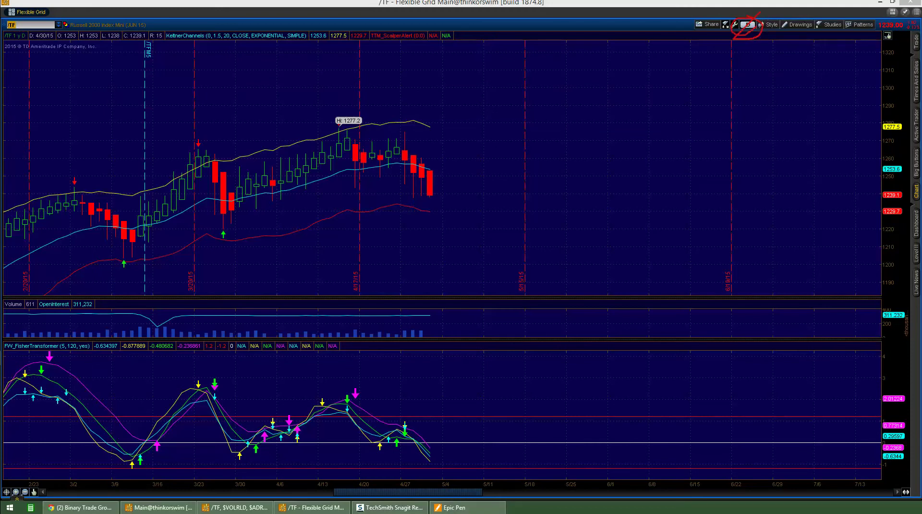
pyautogui.hotkey('ctrl', 'shift', '7')
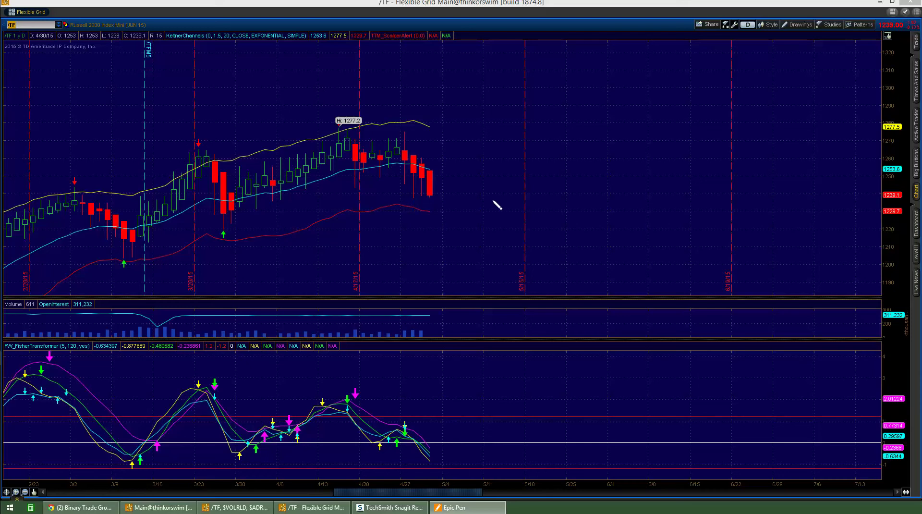
# Step: Sketch red trend curves above and below the latest daily candles and a rising line under the preceding advance, and clear them
pyautogui.moveTo(335, 150); pyautogui.dragTo(445, 201)
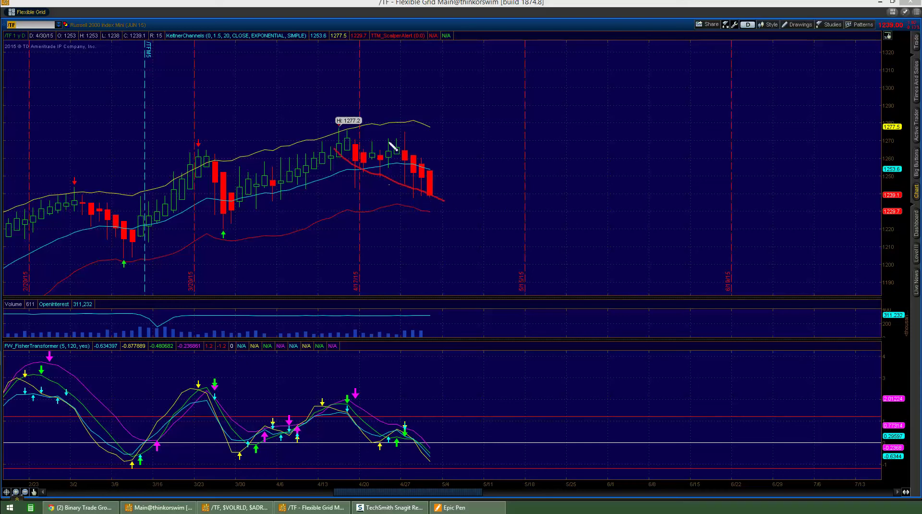
pyautogui.moveTo(359, 127)
pyautogui.mouseDown()
pyautogui.moveTo(432, 157)
pyautogui.moveTo(458, 184)
pyautogui.mouseUp()
pyautogui.moveTo(242, 215); pyautogui.dragTo(360, 164)
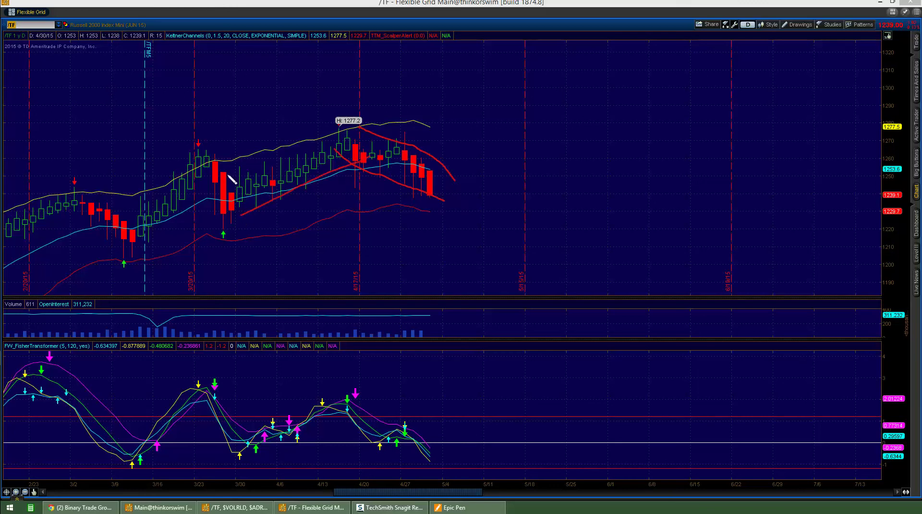
pyautogui.moveTo(229, 176)
pyautogui.mouseDown()
pyautogui.moveTo(340, 127)
pyautogui.moveTo(355, 161)
pyautogui.moveTo(378, 148)
pyautogui.moveTo(399, 191)
pyautogui.moveTo(407, 159)
pyautogui.moveTo(442, 163)
pyautogui.moveTo(447, 197)
pyautogui.mouseUp()
pyautogui.hotkey('ctrl', 'shift', '7')
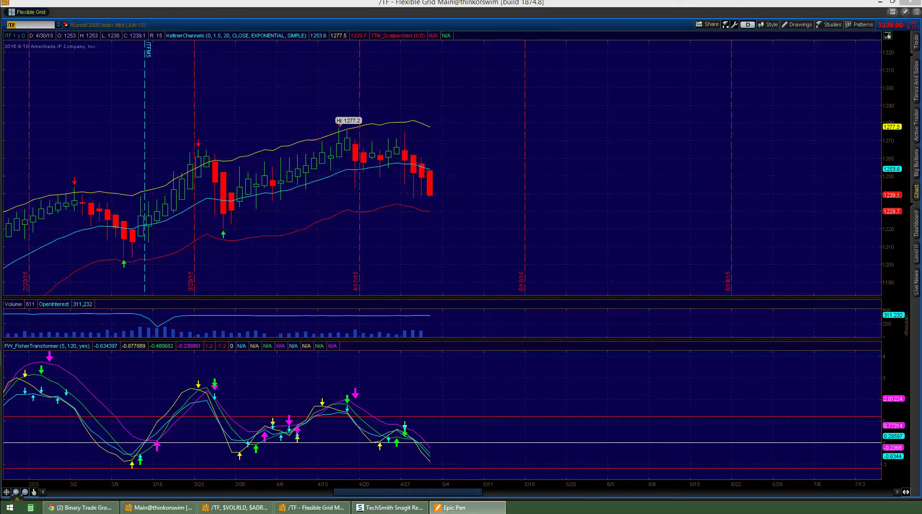
# Step: Mark the falling support under the last daily candle, sketch an upturn on the Fisher Transformer lines, and clear the marks
pyautogui.moveTo(340, 160)
pyautogui.mouseDown()
pyautogui.moveTo(459, 205)
pyautogui.moveTo(420, 203)
pyautogui.moveTo(438, 206)
pyautogui.moveTo(434, 195)
pyautogui.mouseUp()
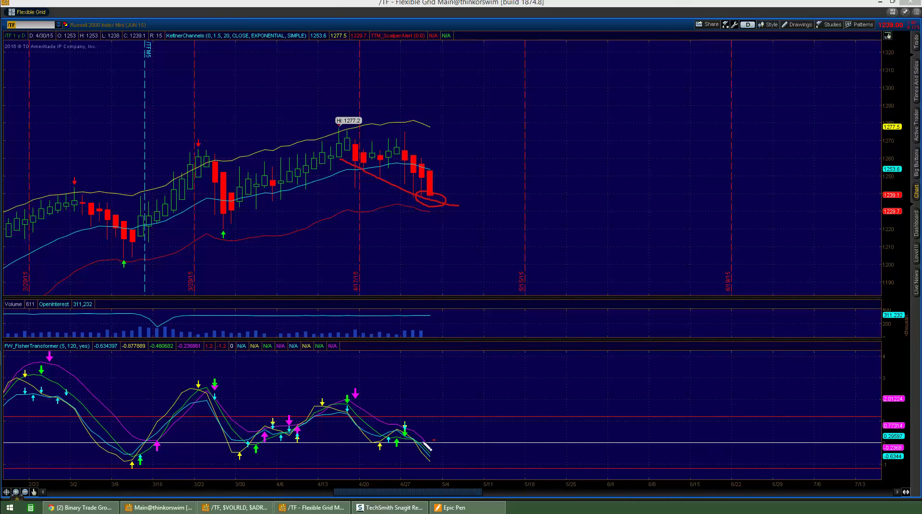
pyautogui.moveTo(425, 442)
pyautogui.mouseDown()
pyautogui.moveTo(432, 468)
pyautogui.moveTo(439, 447)
pyautogui.moveTo(485, 483)
pyautogui.moveTo(515, 442)
pyautogui.mouseUp()
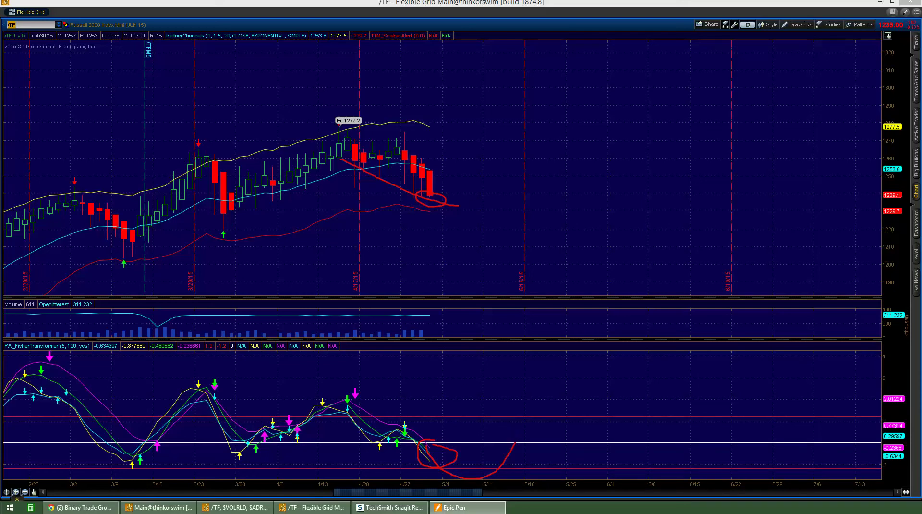
pyautogui.hotkey('ctrl', '7')
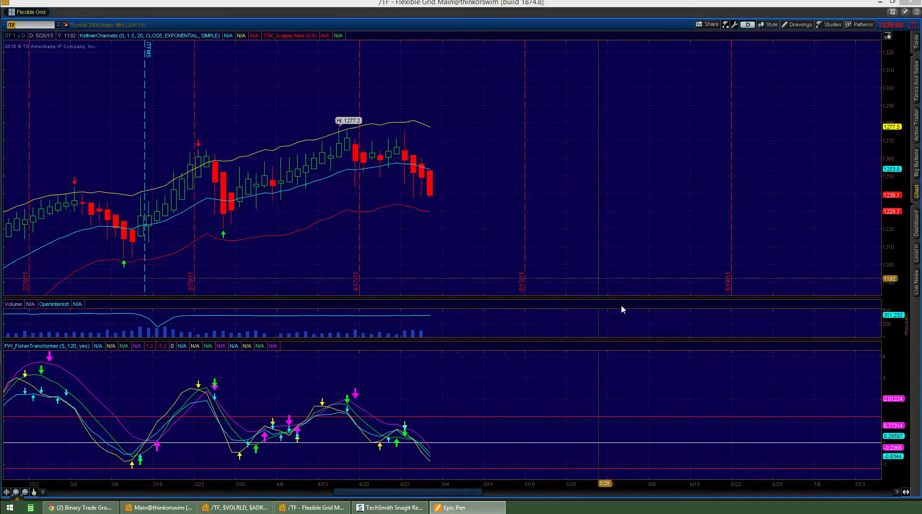
# Step: Switch the /TF chart to the 4-hour timeframe and zoom in on the most recent candles
pyautogui.click(748, 25)
pyautogui.click(784, 45)
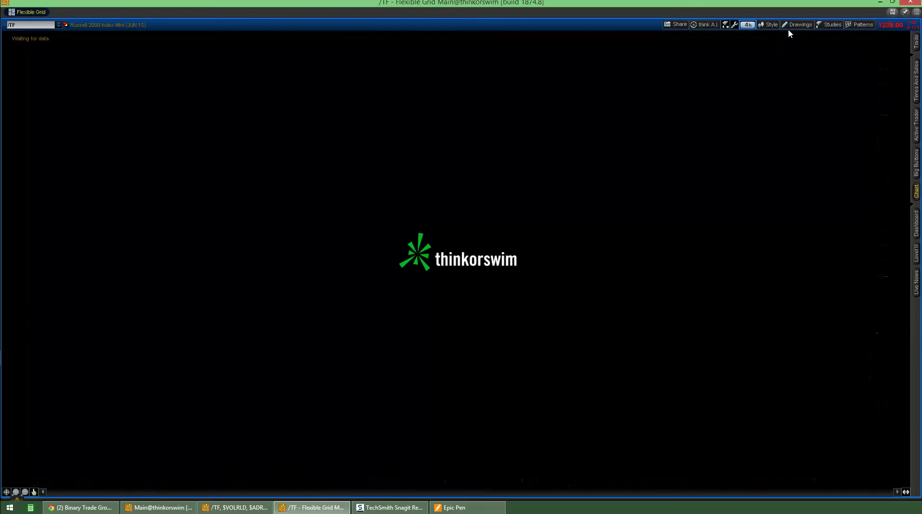
pyautogui.click(793, 25)
pyautogui.click(792, 44)
pyautogui.moveTo(596, 108); pyautogui.dragTo(739, 114)
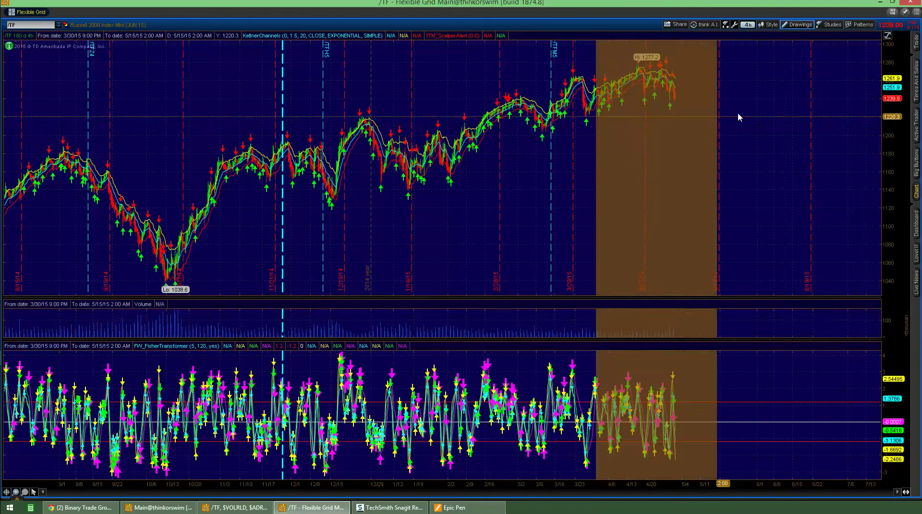
pyautogui.click(738, 117)
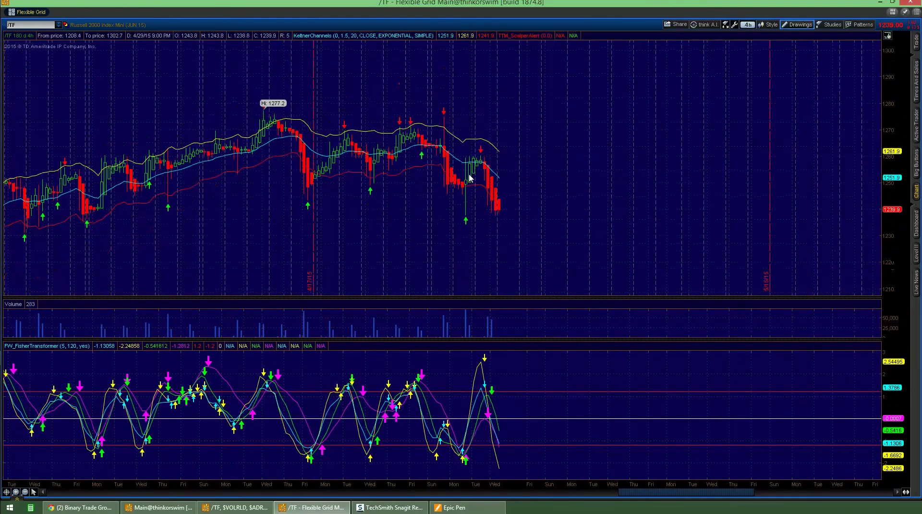
pyautogui.moveTo(401, 96); pyautogui.dragTo(621, 311)
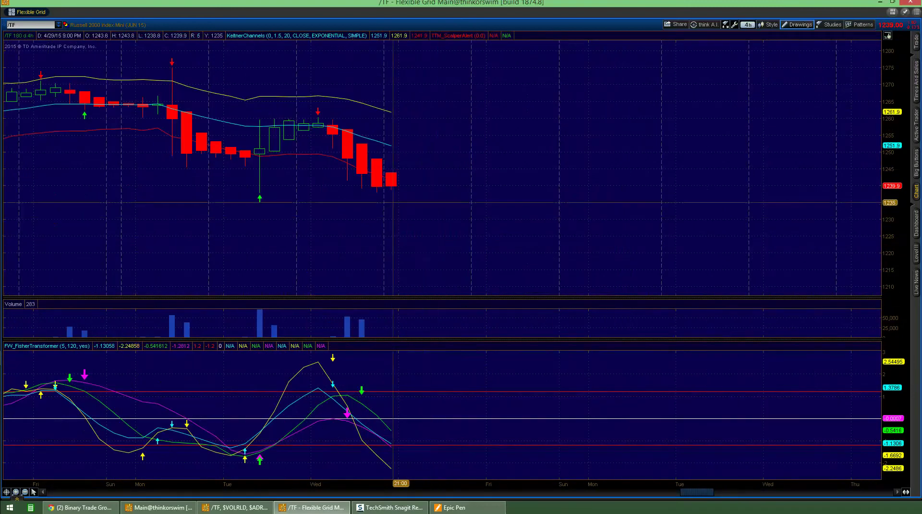
# Step: Sketch a bounce from the last 4-hour candle, circle the Fisher Transformer signal clusters and trace their swing, and clear the drawings
pyautogui.hotkey('ctrl', 'shift', '3')
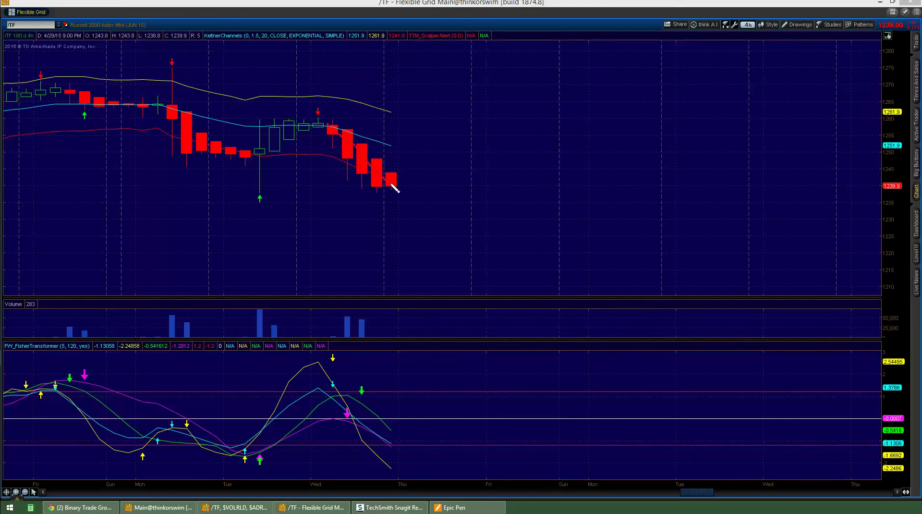
pyautogui.moveTo(398, 188)
pyautogui.mouseDown()
pyautogui.moveTo(435, 181)
pyautogui.moveTo(440, 164)
pyautogui.mouseUp()
pyautogui.moveTo(265, 445)
pyautogui.mouseDown()
pyautogui.moveTo(267, 476)
pyautogui.moveTo(366, 369)
pyautogui.moveTo(334, 401)
pyautogui.moveTo(339, 427)
pyautogui.moveTo(354, 425)
pyautogui.moveTo(357, 411)
pyautogui.mouseUp()
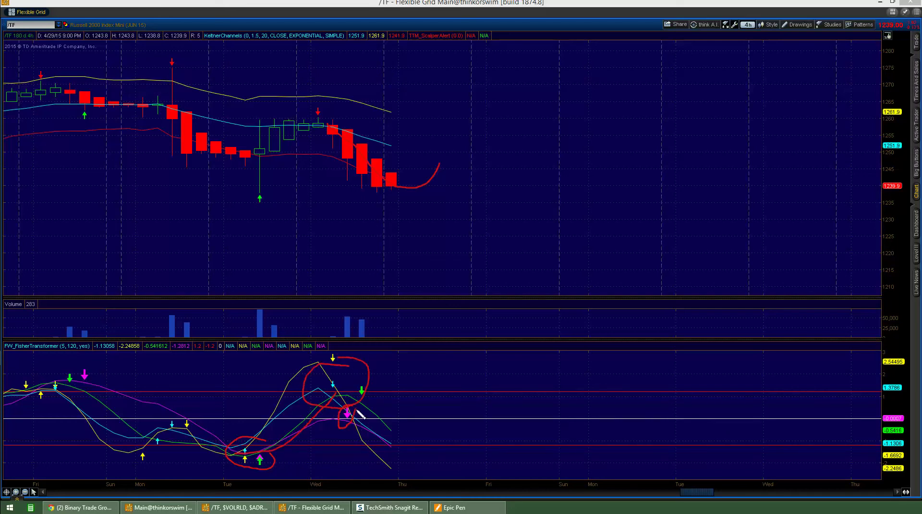
pyautogui.moveTo(91, 359)
pyautogui.mouseDown()
pyautogui.moveTo(60, 412)
pyautogui.moveTo(94, 368)
pyautogui.mouseUp()
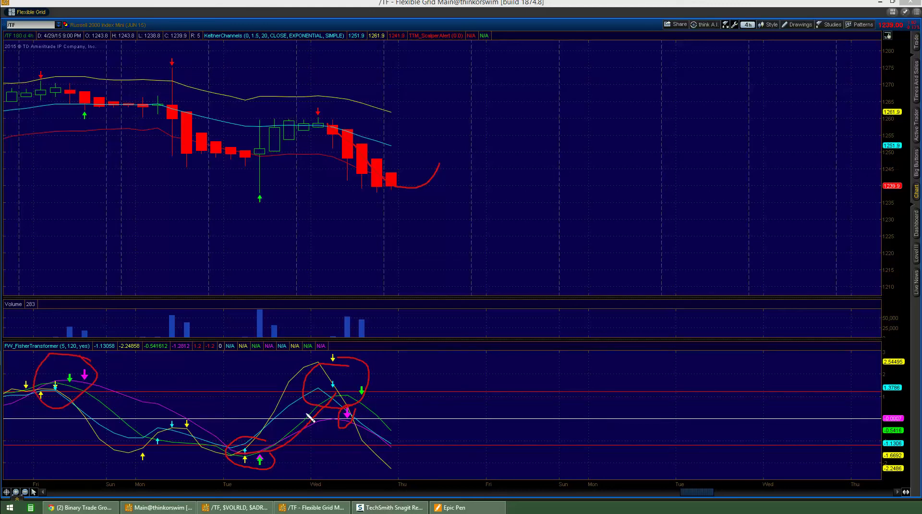
pyautogui.moveTo(300, 413)
pyautogui.mouseDown()
pyautogui.moveTo(358, 402)
pyautogui.moveTo(372, 437)
pyautogui.moveTo(420, 449)
pyautogui.moveTo(411, 418)
pyautogui.moveTo(423, 459)
pyautogui.moveTo(435, 432)
pyautogui.mouseUp()
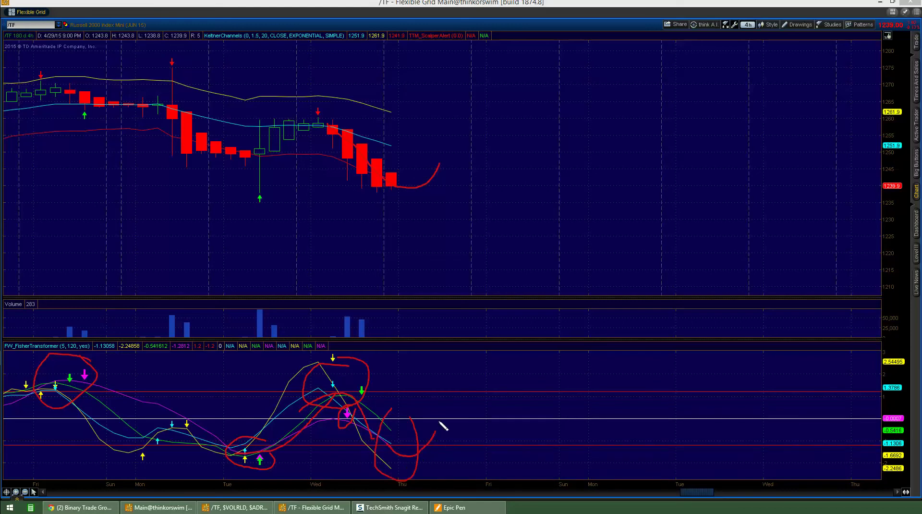
pyautogui.hotkey('ctrl', 'shift', '7')
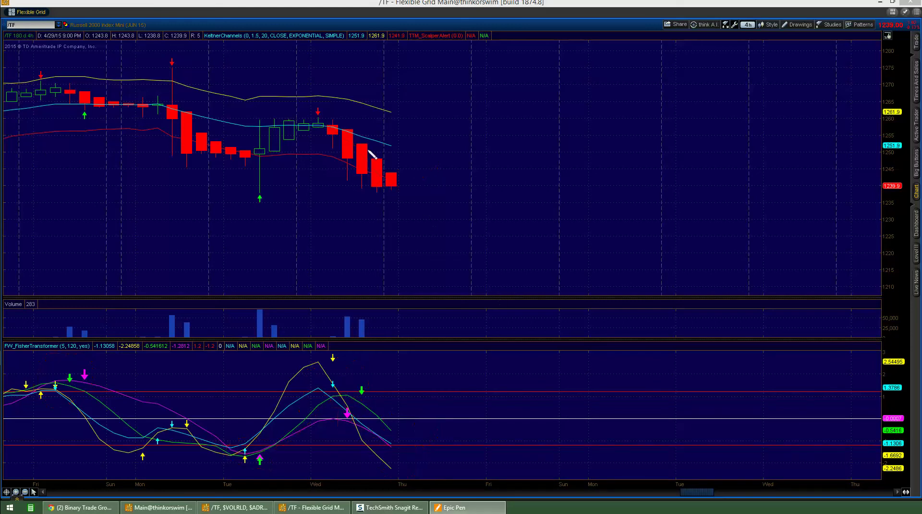
# Step: Circle two price areas beside and below the last 4-hour candle, at about 1239 and 1230, and clear the marks
pyautogui.moveTo(427, 182)
pyautogui.mouseDown()
pyautogui.moveTo(384, 189)
pyautogui.moveTo(438, 188)
pyautogui.moveTo(435, 179)
pyautogui.mouseUp()
pyautogui.moveTo(415, 207)
pyautogui.mouseDown()
pyautogui.moveTo(393, 210)
pyautogui.moveTo(413, 230)
pyautogui.moveTo(452, 217)
pyautogui.moveTo(399, 219)
pyautogui.mouseUp()
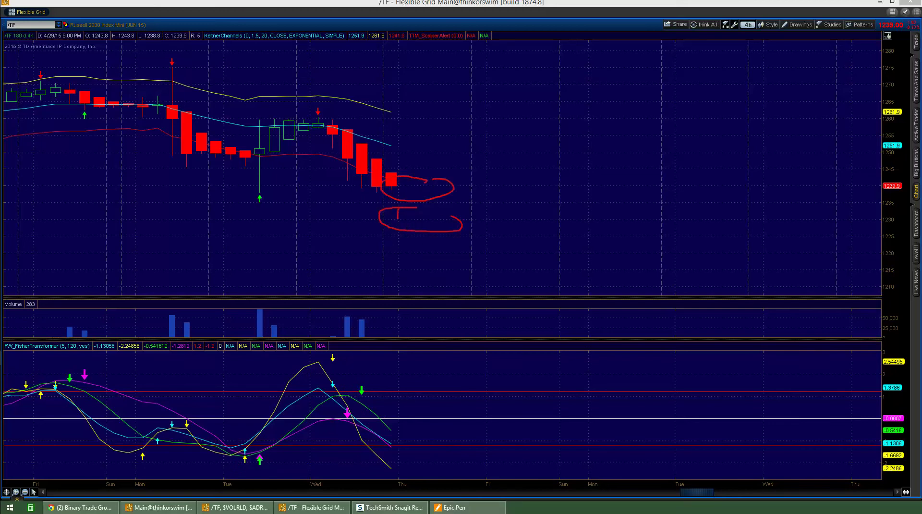
pyautogui.hotkey('ctrl', 'shift', '1')
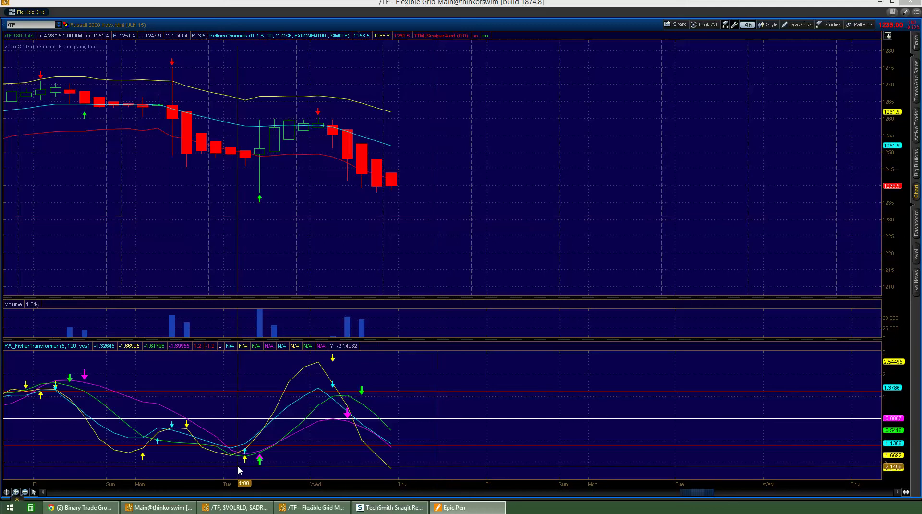
# Step: In the /TF, $VOLRLD, $ADRLD window, sketch a path from the last candle to the grey zone's lower edge, circle the touch, and clear it
pyautogui.click(243, 512)
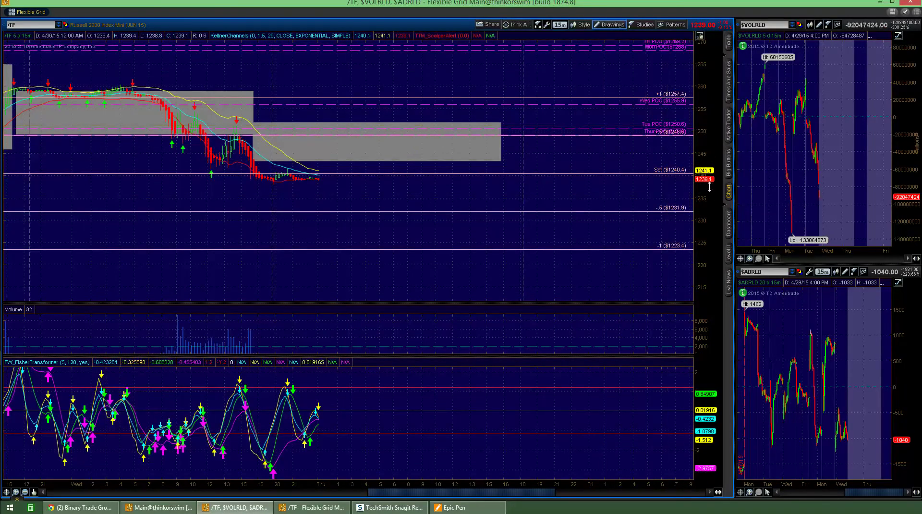
pyautogui.moveTo(709, 185); pyautogui.dragTo(706, 154)
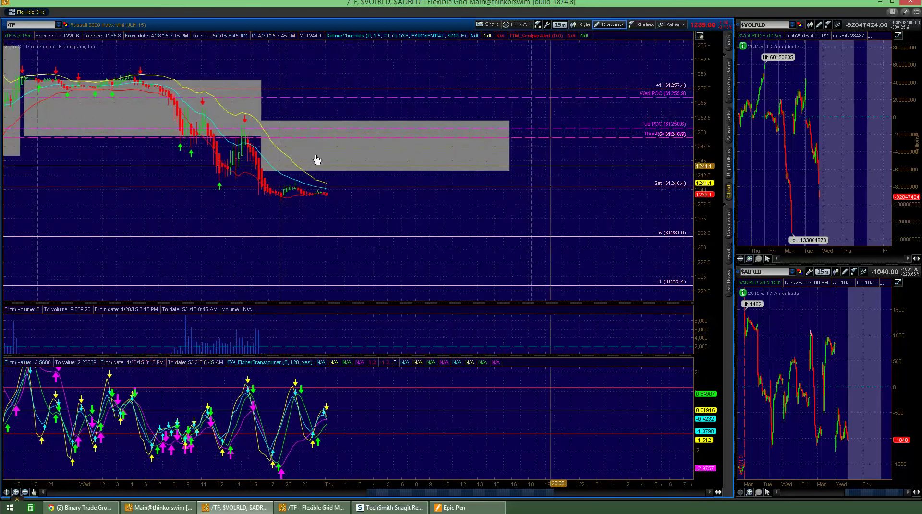
pyautogui.hotkey('ctrl', 'shift', '3')
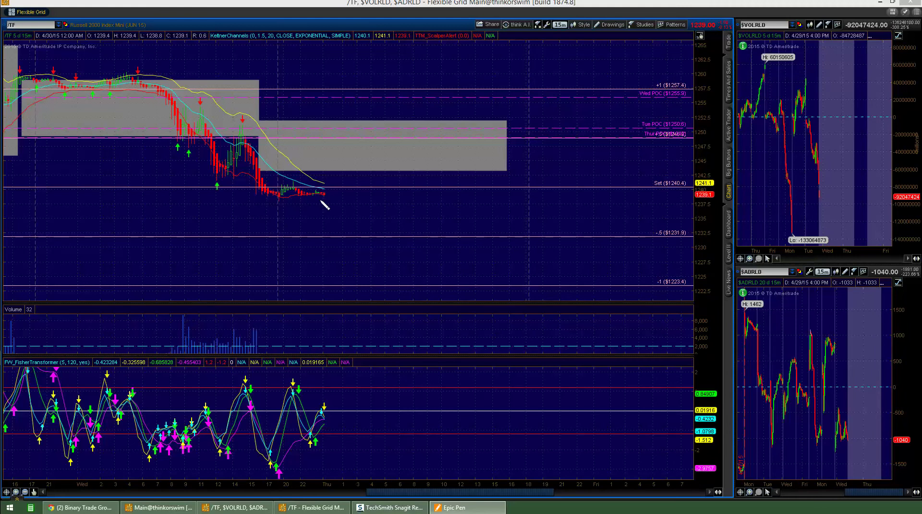
pyautogui.moveTo(297, 193)
pyautogui.mouseDown()
pyautogui.moveTo(442, 189)
pyautogui.moveTo(456, 165)
pyautogui.mouseUp()
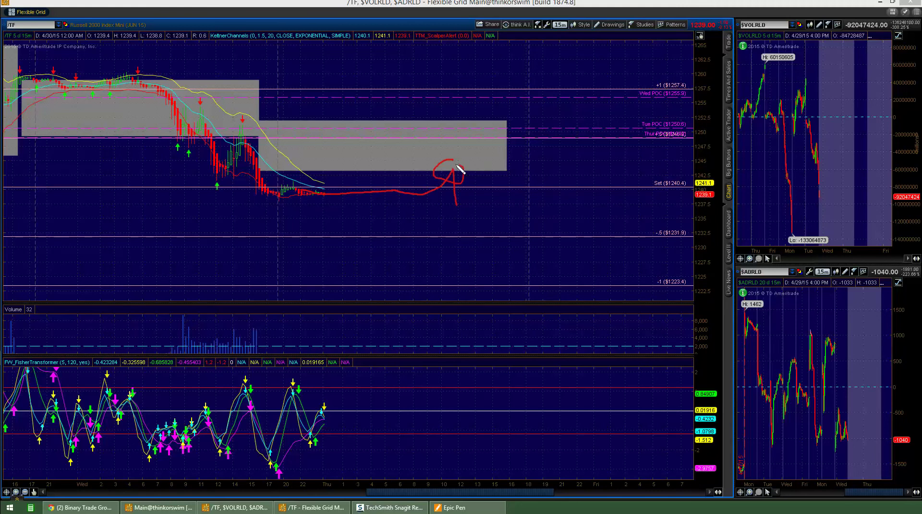
pyautogui.hotkey('ctrl', 'shift', '6')
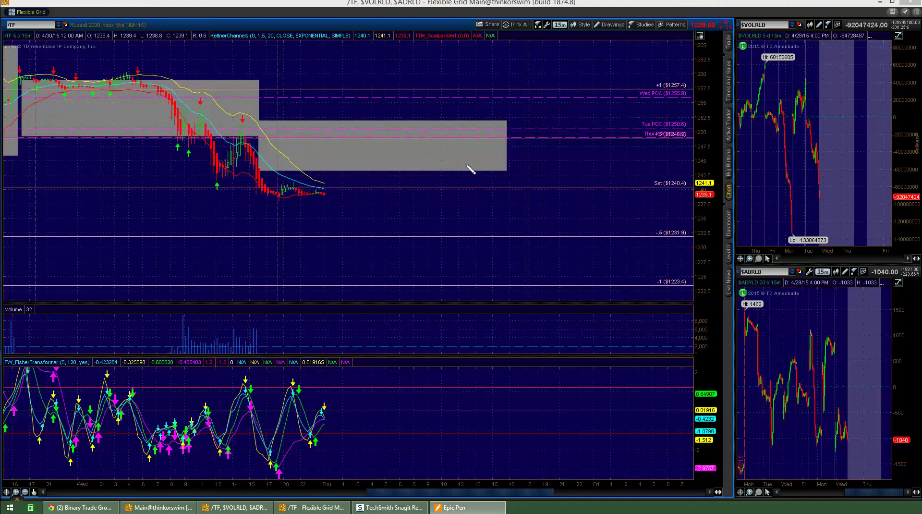
# Step: Sketch a path entering the grey zone, retesting its lower edge and reaching its upper edge, circle both edges, and clear the marks
pyautogui.moveTo(311, 195)
pyautogui.mouseDown()
pyautogui.moveTo(377, 188)
pyautogui.moveTo(412, 160)
pyautogui.moveTo(447, 175)
pyautogui.moveTo(457, 152)
pyautogui.mouseUp()
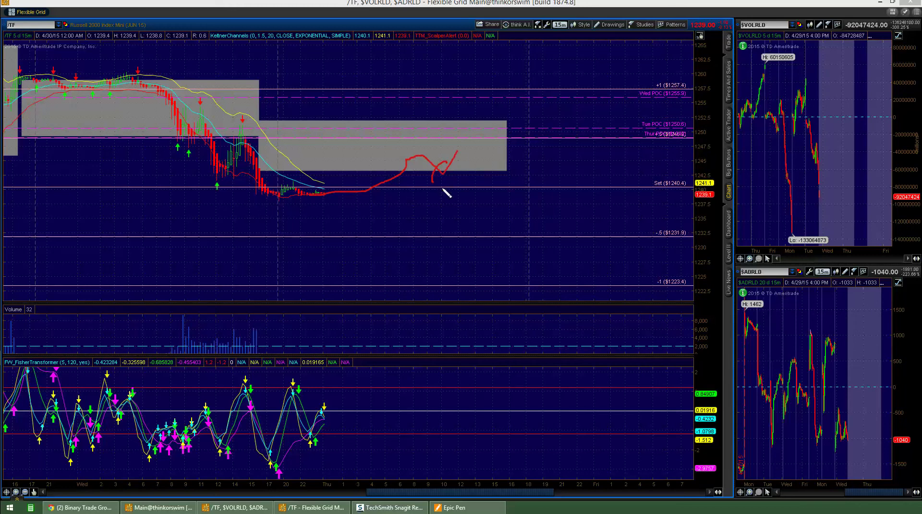
pyautogui.moveTo(433, 180); pyautogui.dragTo(449, 167)
pyautogui.moveTo(458, 152)
pyautogui.mouseDown()
pyautogui.moveTo(473, 112)
pyautogui.moveTo(482, 116)
pyautogui.mouseUp()
pyautogui.moveTo(481, 119); pyautogui.dragTo(501, 118)
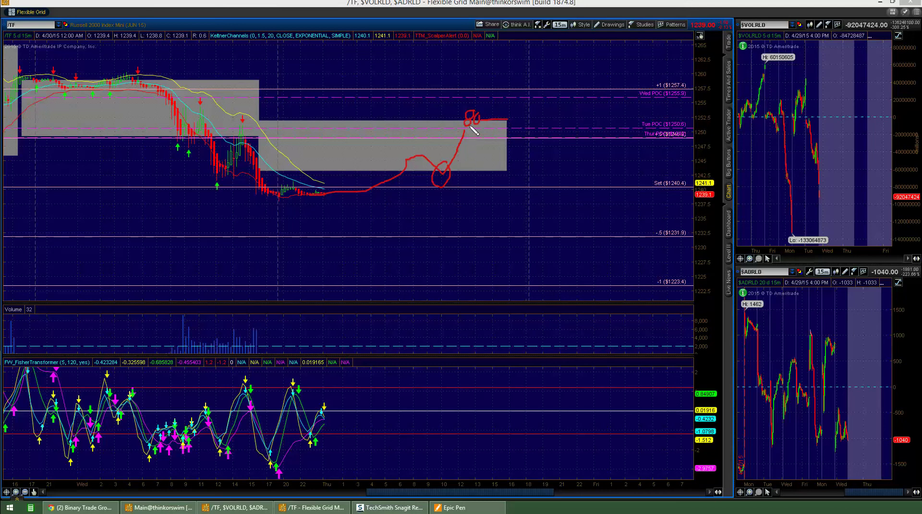
pyautogui.hotkey('ctrl', 'shift', '7')
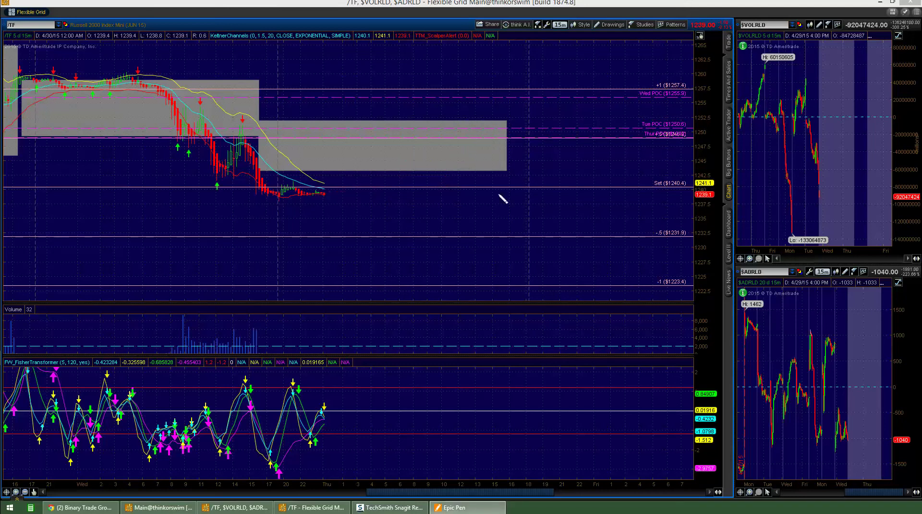
pyautogui.moveTo(457, 112); pyautogui.dragTo(462, 126)
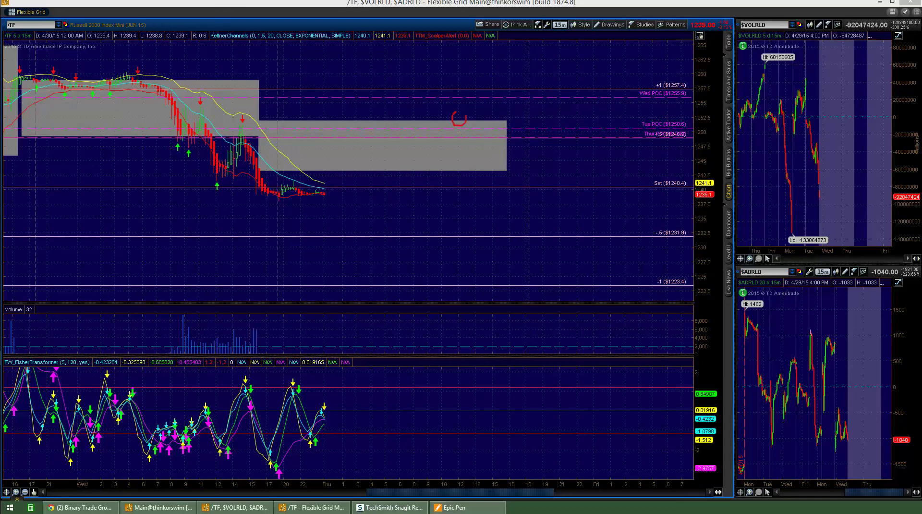
pyautogui.hotkey('ctrl', 'shift', '7')
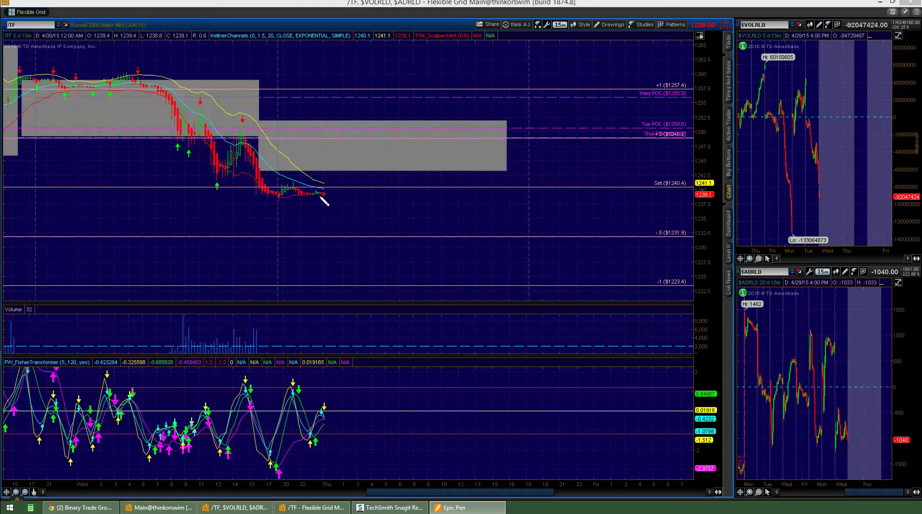
# Step: Sketch a path from the last candle to the grey zone's lower edge, replace it with a circled rise past Tue POC, and clear the marks
pyautogui.moveTo(322, 194)
pyautogui.mouseDown()
pyautogui.moveTo(439, 169)
pyautogui.moveTo(443, 143)
pyautogui.moveTo(435, 164)
pyautogui.mouseUp()
pyautogui.moveTo(423, 199)
pyautogui.mouseDown()
pyautogui.moveTo(409, 221)
pyautogui.moveTo(440, 197)
pyautogui.mouseUp()
pyautogui.hotkey('ctrl', 'shift', 'c')
pyautogui.moveTo(312, 192)
pyautogui.mouseDown()
pyautogui.moveTo(388, 183)
pyautogui.moveTo(449, 130)
pyautogui.moveTo(459, 155)
pyautogui.mouseUp()
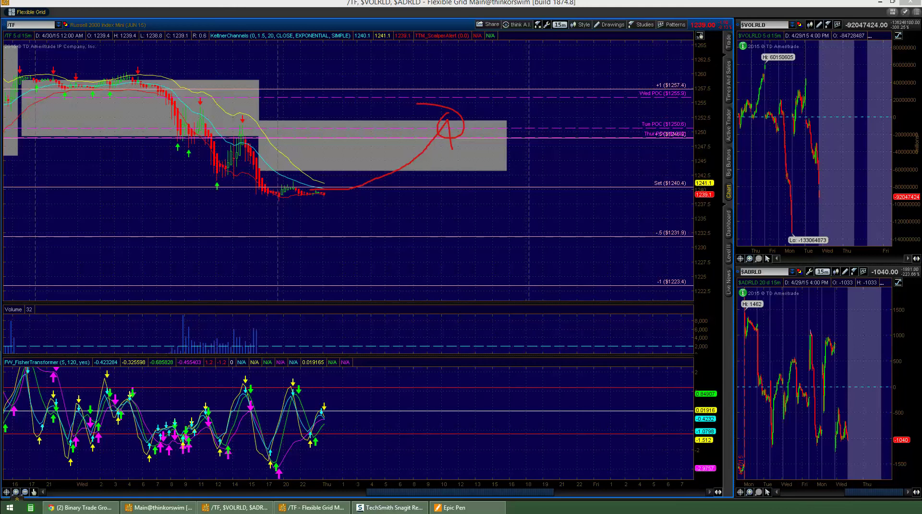
pyautogui.hotkey('ctrl', 'shift', '7')
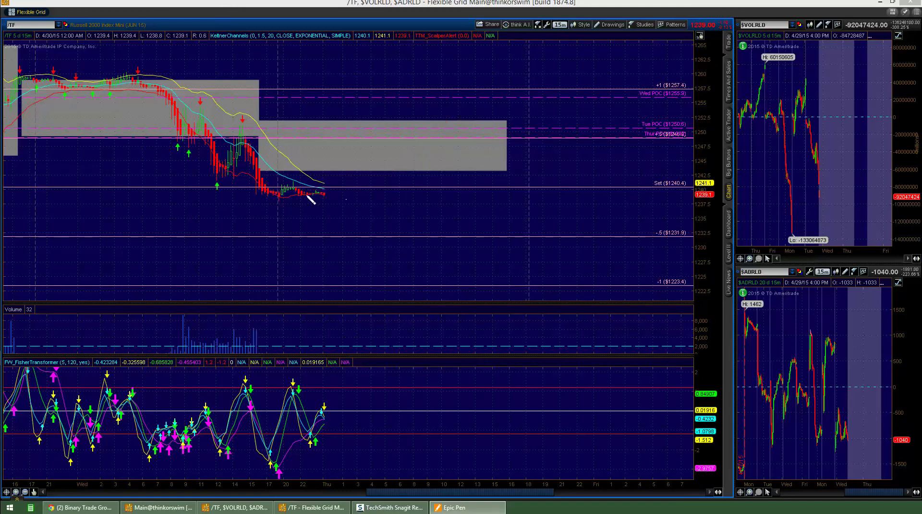
# Step: Sketch a steep rise from the last candle to the Wed POC line with a pullback, mark the area above, and clear the drawing
pyautogui.moveTo(308, 194)
pyautogui.mouseDown()
pyautogui.moveTo(367, 187)
pyautogui.moveTo(436, 95)
pyautogui.moveTo(440, 125)
pyautogui.mouseUp()
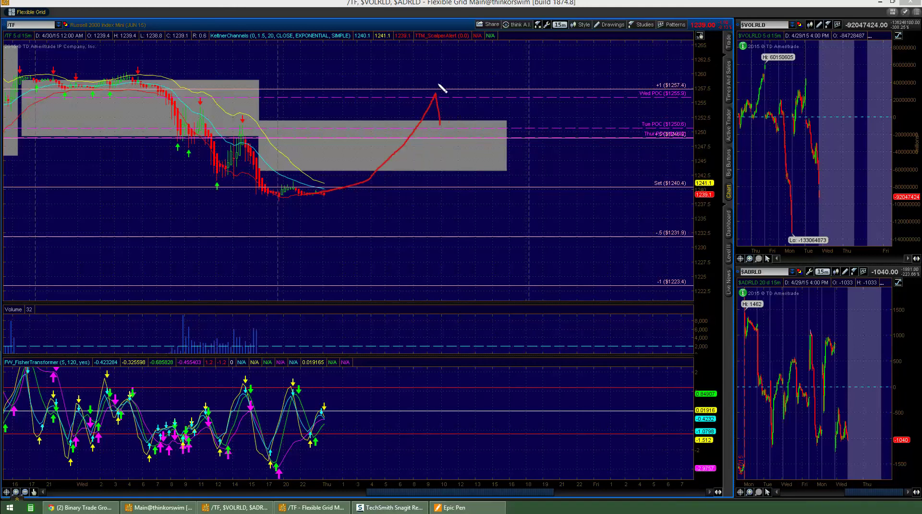
pyautogui.moveTo(439, 86)
pyautogui.mouseDown()
pyautogui.moveTo(439, 94)
pyautogui.moveTo(435, 76)
pyautogui.moveTo(452, 43)
pyautogui.moveTo(390, 65)
pyautogui.moveTo(465, 67)
pyautogui.mouseUp()
pyautogui.hotkey('ctrl', 'shift', '7')
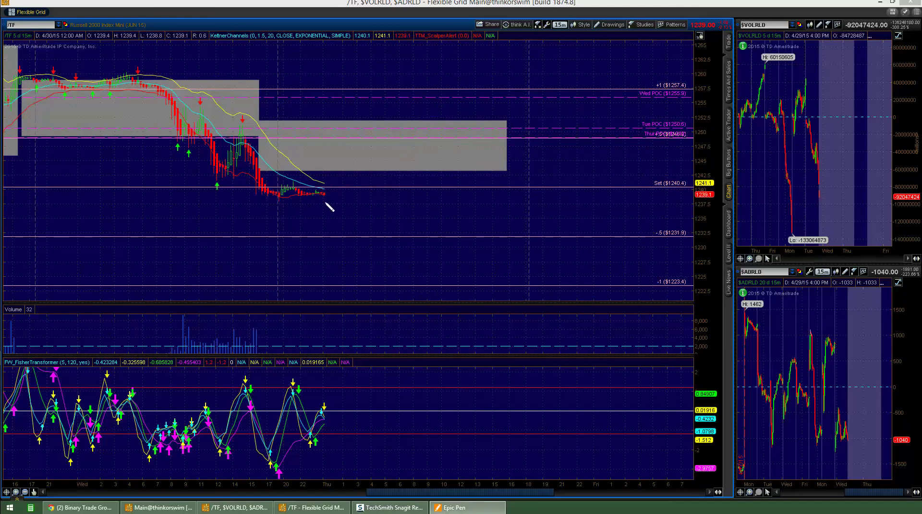
# Step: Sketch a rise from the last candle to the +1 line with a reversal, circle the peak, mark the area above, and clear the drawing
pyautogui.moveTo(317, 194)
pyautogui.mouseDown()
pyautogui.moveTo(469, 139)
pyautogui.moveTo(503, 77)
pyautogui.moveTo(550, 150)
pyautogui.mouseUp()
pyautogui.moveTo(514, 67); pyautogui.dragTo(534, 80)
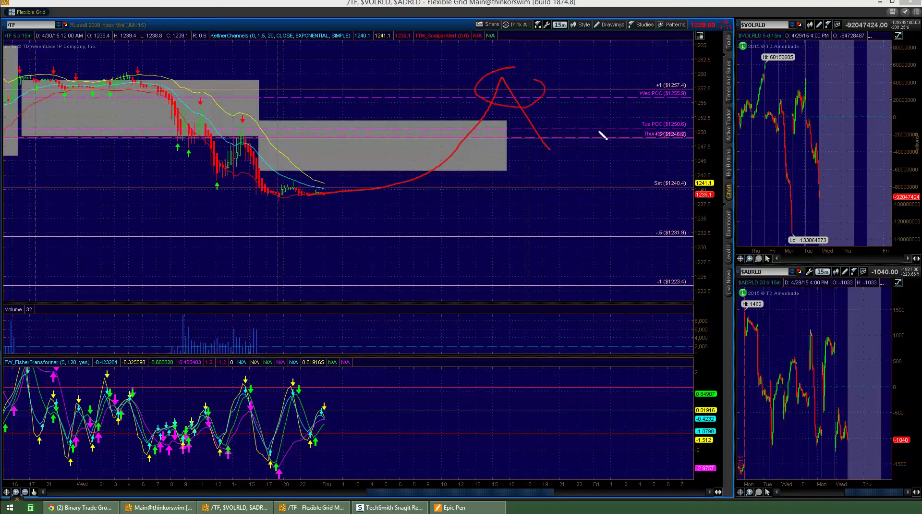
pyautogui.moveTo(608, 68)
pyautogui.mouseDown()
pyautogui.moveTo(575, 63)
pyautogui.moveTo(612, 84)
pyautogui.mouseUp()
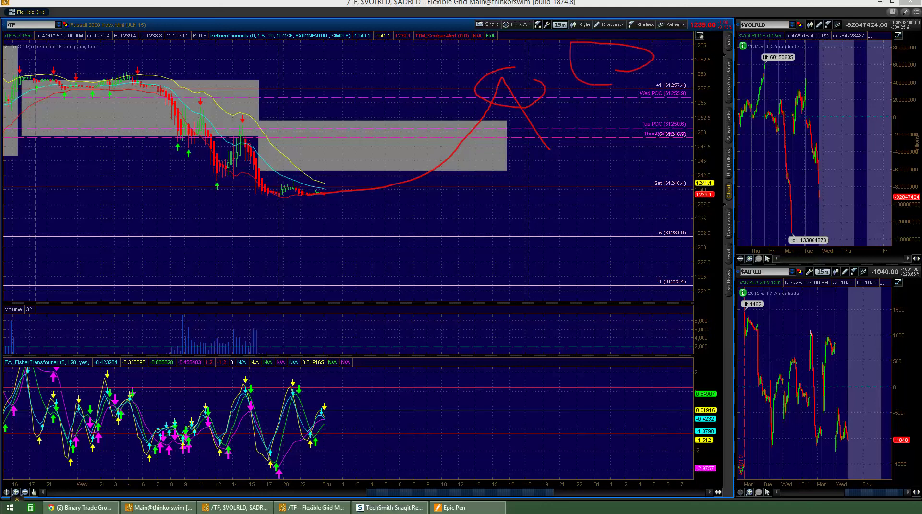
pyautogui.hotkey('ctrl', 'shift', '7')
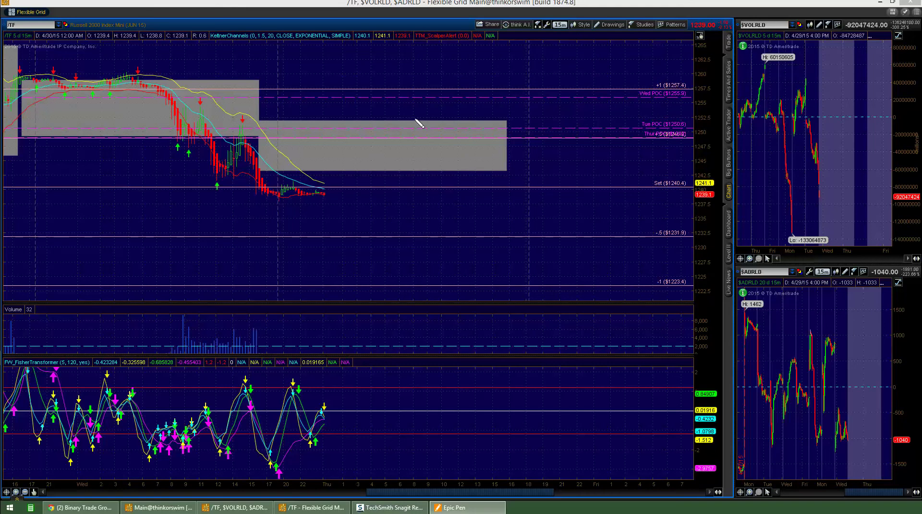
# Step: Sketch two declines from the last candle to the -.5 and -1 lines, each with a bounce, and clear them
pyautogui.moveTo(317, 192)
pyautogui.mouseDown()
pyautogui.moveTo(448, 237)
pyautogui.moveTo(453, 192)
pyautogui.moveTo(438, 245)
pyautogui.moveTo(469, 285)
pyautogui.moveTo(484, 234)
pyautogui.mouseUp()
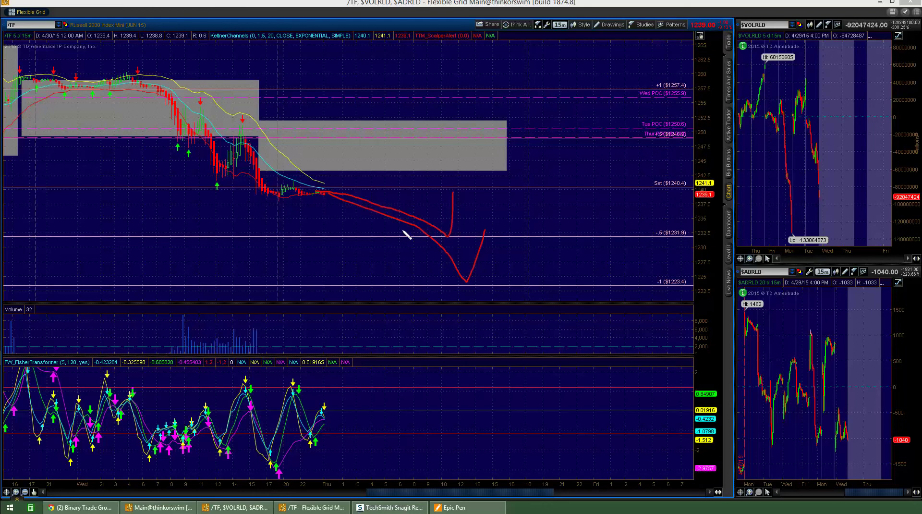
pyautogui.moveTo(332, 193); pyautogui.dragTo(441, 235)
pyautogui.hotkey('ctrl', 'shift', '7')
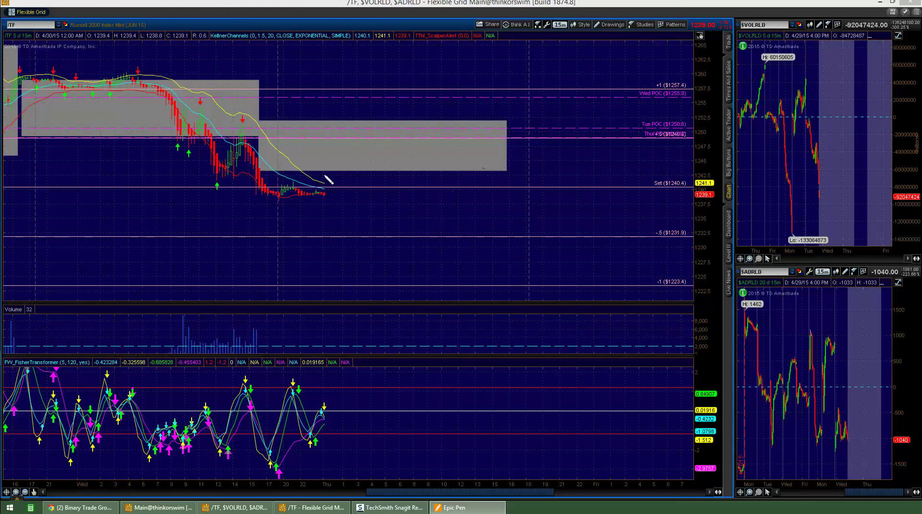
# Step: Sketch a circled reversal just above the Set line, replace it with a rise retesting the grey zone's lower edge, and clear the marks
pyautogui.moveTo(323, 193)
pyautogui.mouseDown()
pyautogui.moveTo(398, 206)
pyautogui.moveTo(434, 185)
pyautogui.moveTo(438, 193)
pyautogui.moveTo(443, 171)
pyautogui.mouseUp()
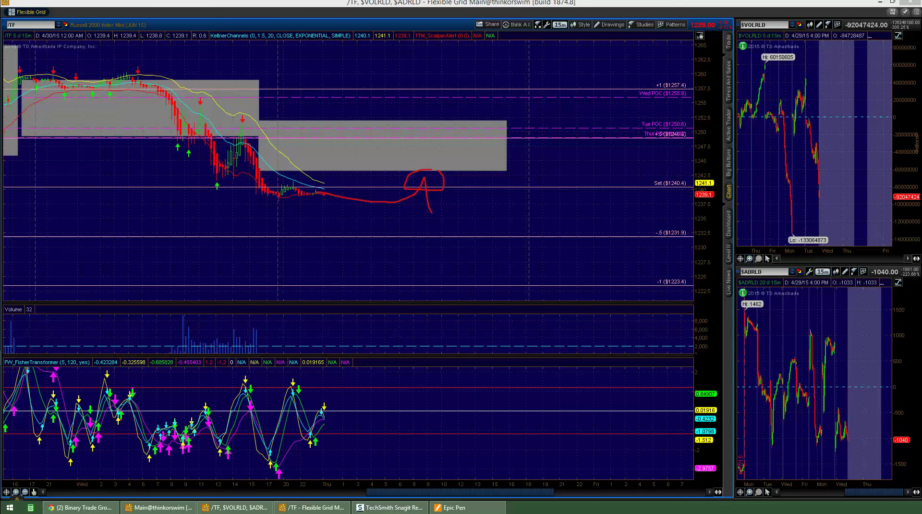
pyautogui.hotkey('ctrl', 'shift', '8')
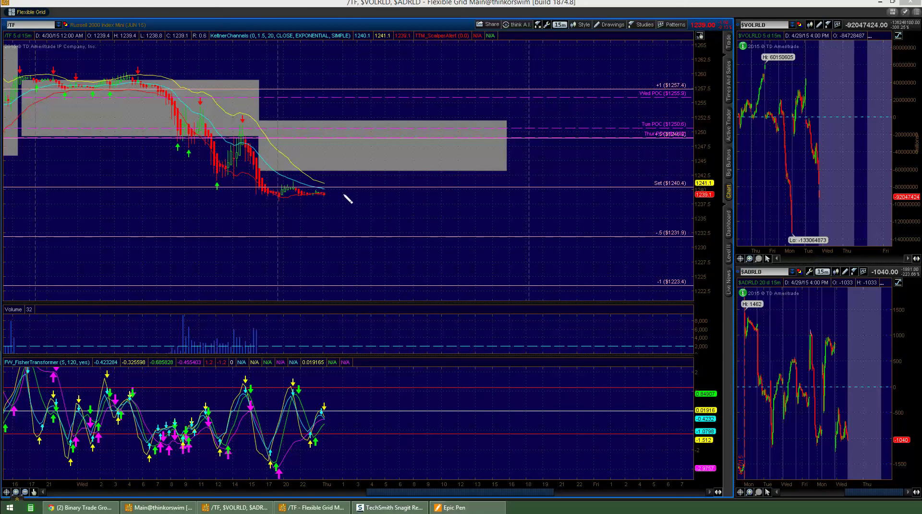
pyautogui.moveTo(323, 193)
pyautogui.mouseDown()
pyautogui.moveTo(403, 177)
pyautogui.moveTo(422, 163)
pyautogui.moveTo(445, 177)
pyautogui.moveTo(436, 179)
pyautogui.moveTo(456, 122)
pyautogui.mouseUp()
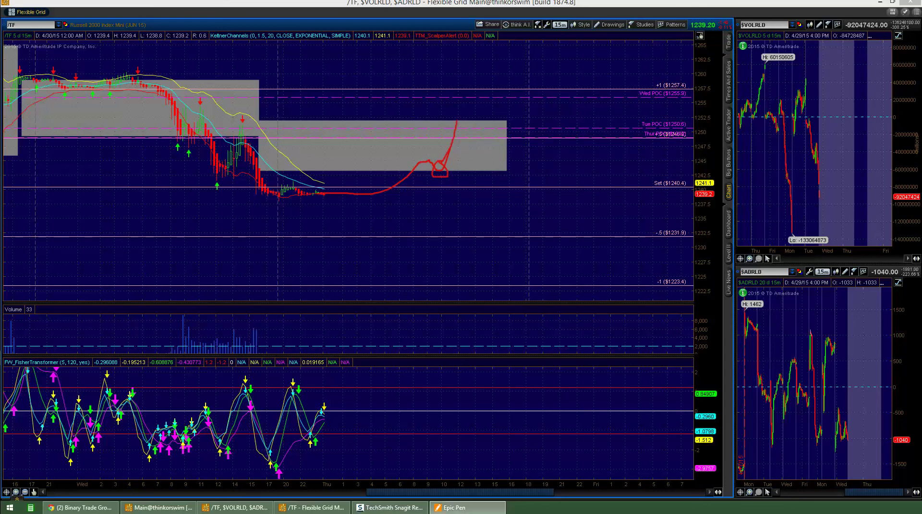
pyautogui.hotkey('ctrl', 'shift', '7')
# Step: Circle the Tue POC and Thu line labels, sketch a rise from the latest candles towards them, and clear the marks
pyautogui.moveTo(639, 117)
pyautogui.mouseDown()
pyautogui.moveTo(633, 136)
pyautogui.moveTo(678, 122)
pyautogui.moveTo(624, 119)
pyautogui.mouseUp()
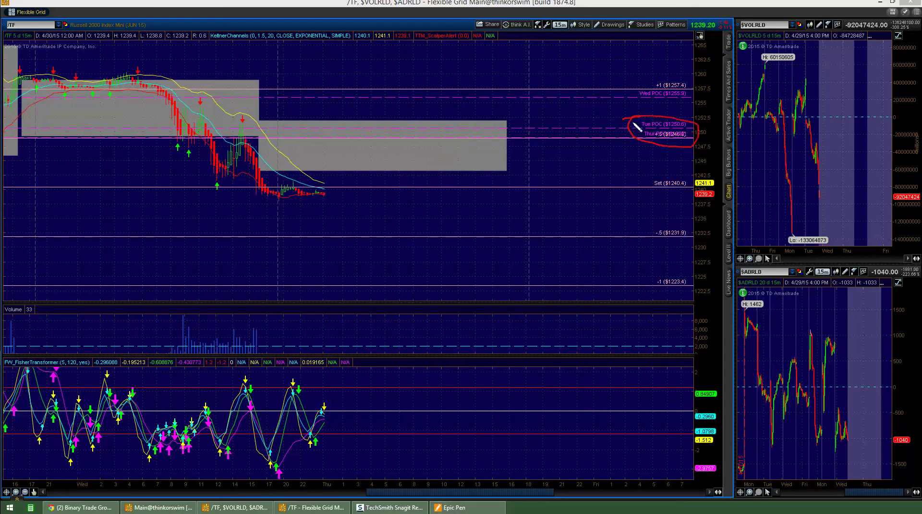
pyautogui.moveTo(298, 182)
pyautogui.mouseDown()
pyautogui.moveTo(338, 189)
pyautogui.moveTo(423, 144)
pyautogui.moveTo(427, 131)
pyautogui.mouseUp()
pyautogui.hotkey('ctrl', 'shift', 'c')
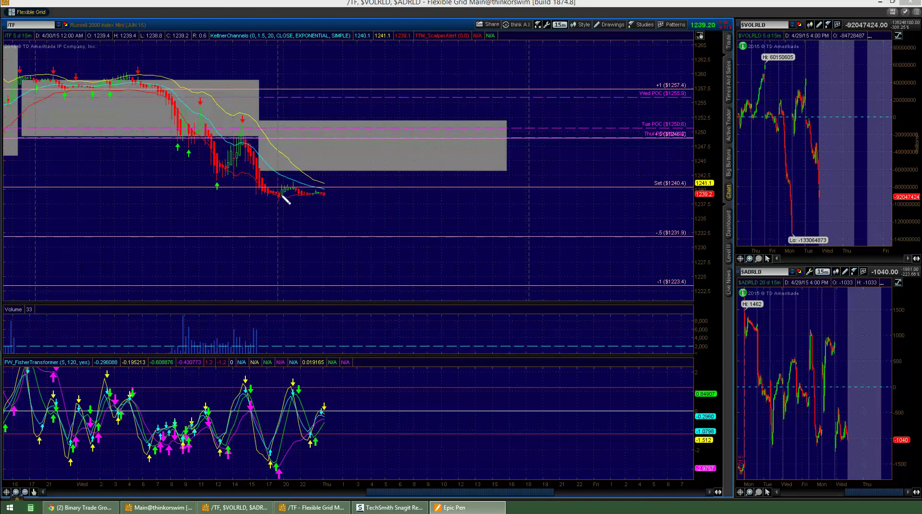
# Step: Sketch a path crossing the Set line and retesting the grey zone's lower edge, circle both spots and the -.5 line area, and clear everything
pyautogui.moveTo(296, 193)
pyautogui.mouseDown()
pyautogui.moveTo(393, 194)
pyautogui.moveTo(462, 155)
pyautogui.moveTo(452, 189)
pyautogui.moveTo(460, 176)
pyautogui.moveTo(399, 200)
pyautogui.moveTo(413, 187)
pyautogui.mouseUp()
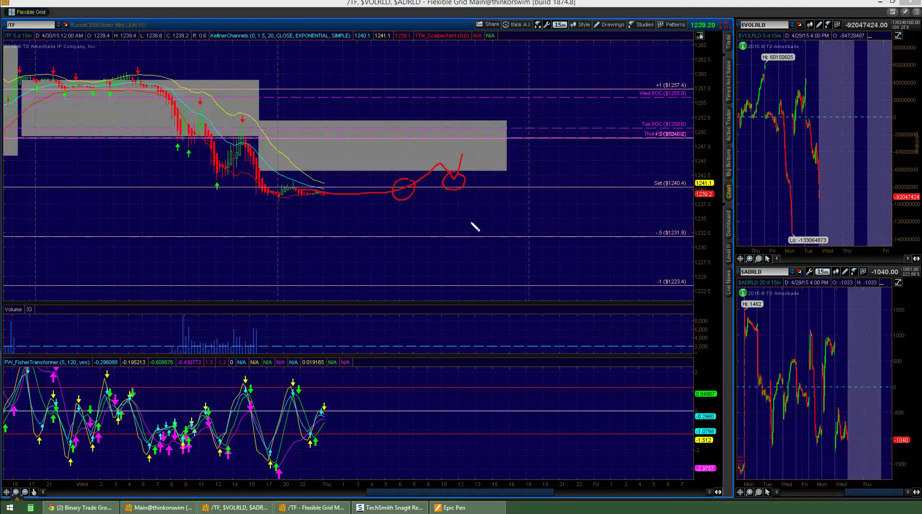
pyautogui.moveTo(424, 235); pyautogui.dragTo(470, 220)
pyautogui.moveTo(486, 261); pyautogui.dragTo(480, 215)
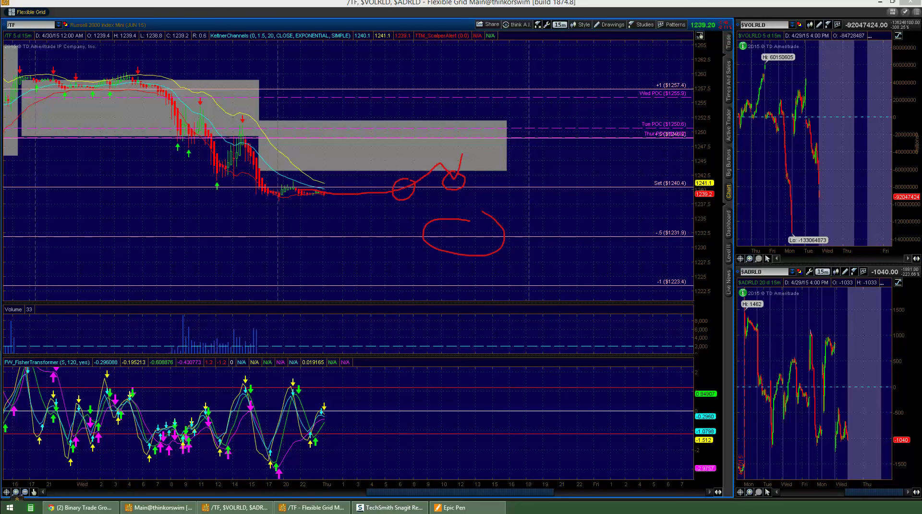
pyautogui.hotkey('ctrl', 'shift', '7')
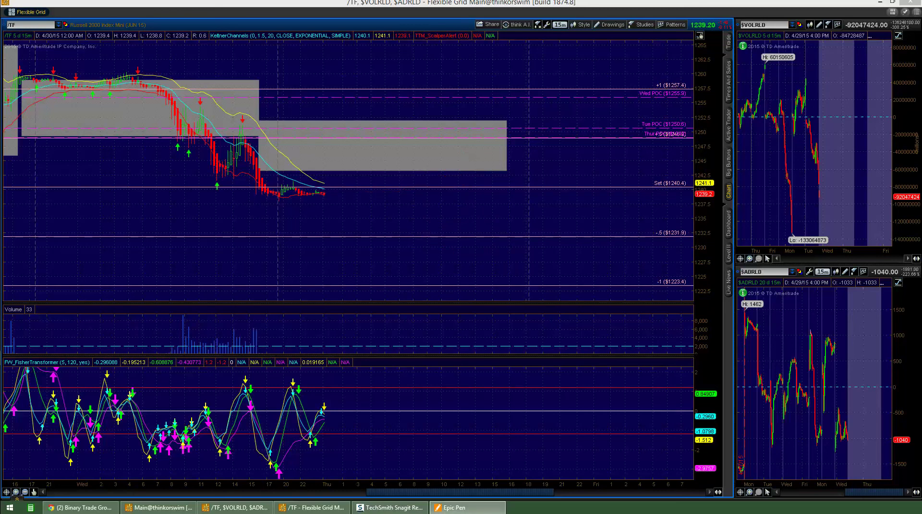
# Step: Switch to the single-chart Flexible Grid window and change its symbol to /ES
pyautogui.click(312, 508)
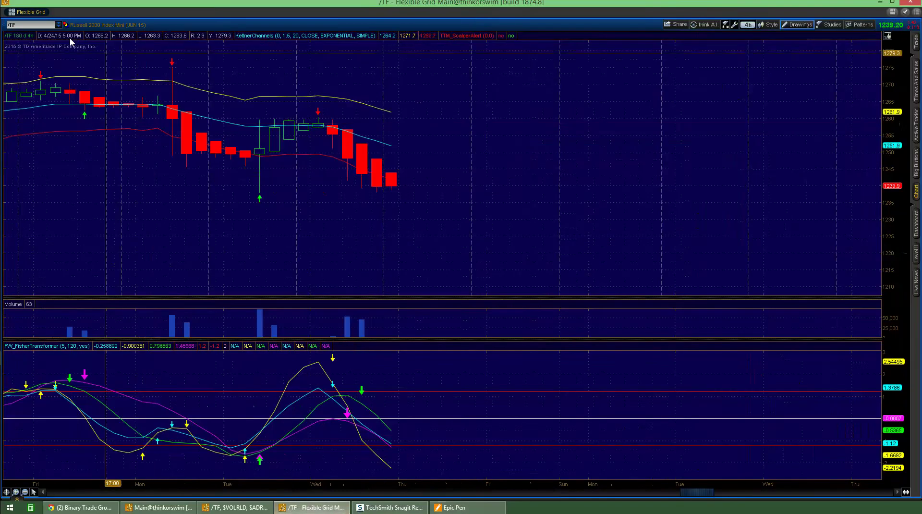
pyautogui.click(27, 25)
pyautogui.write('/E')
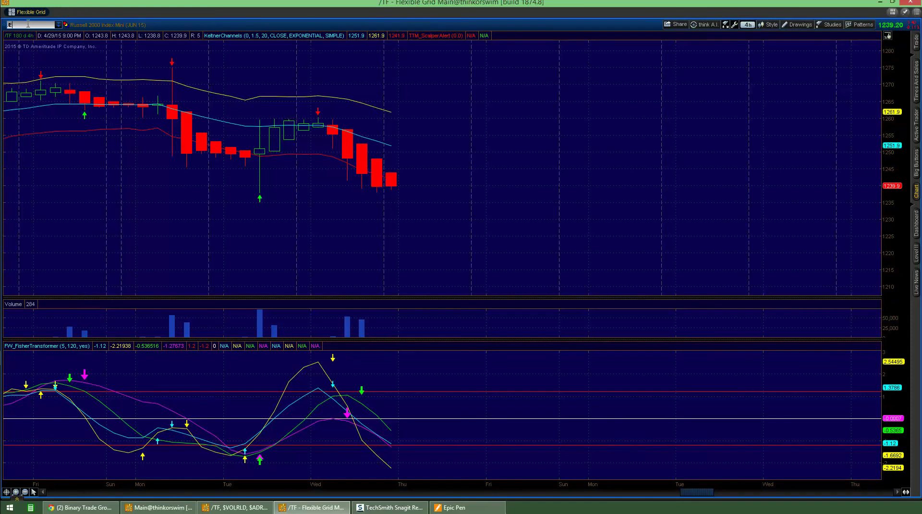
pyautogui.write('S')
pyautogui.press('Return')
# Step: Set the /ES chart to the 1 Y : D timeframe and use the Pointer to zoom in on the candles from February through April
pyautogui.click(748, 24)
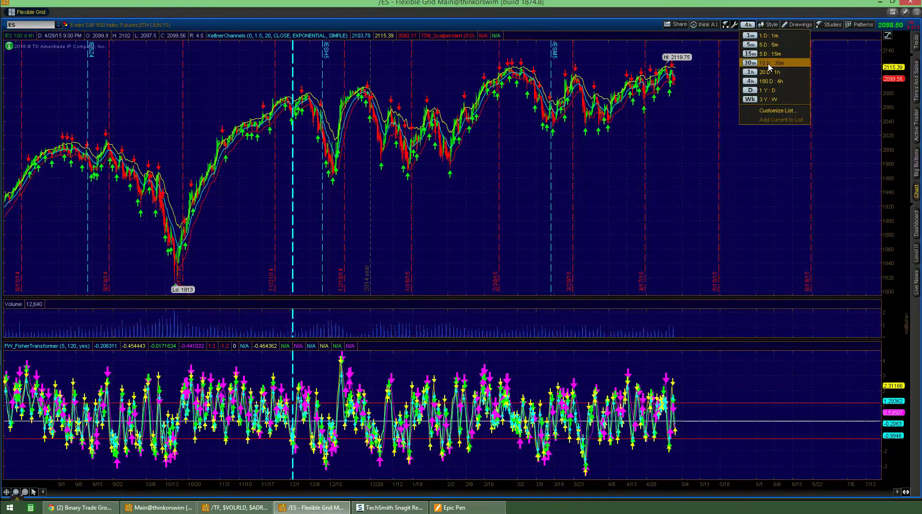
pyautogui.click(769, 90)
pyautogui.click(797, 24)
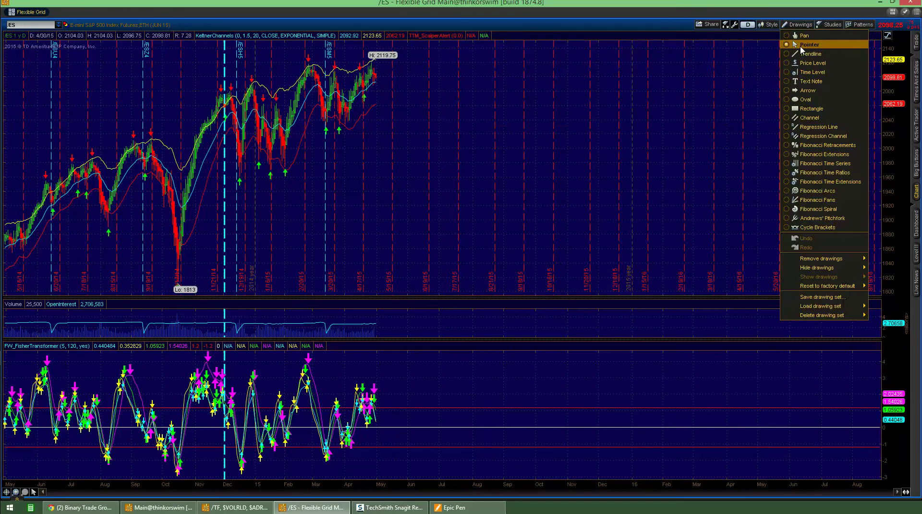
pyautogui.click(810, 45)
pyautogui.moveTo(289, 129); pyautogui.dragTo(458, 129)
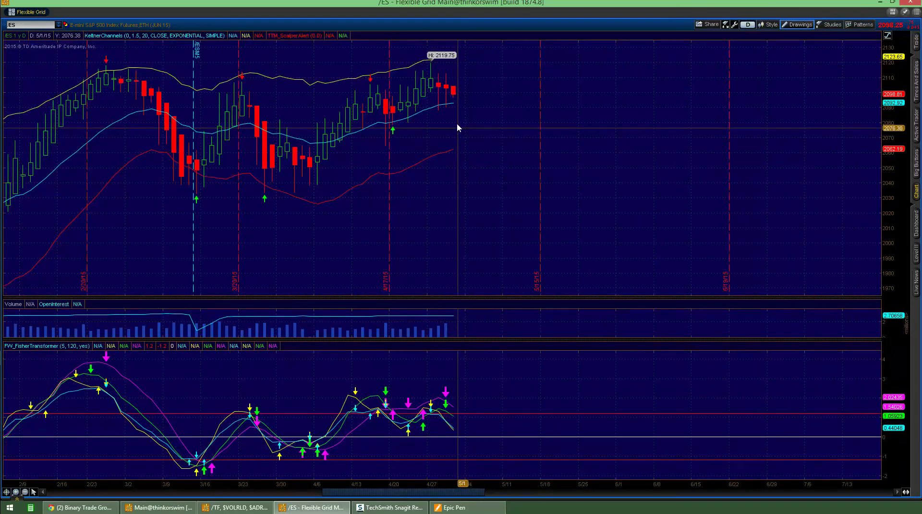
# Step: Circle the 2119.75 high, outline the decline, highlight the middle Keltner line and its price label, and clear the annotations
pyautogui.hotkey('ctrl', '3')
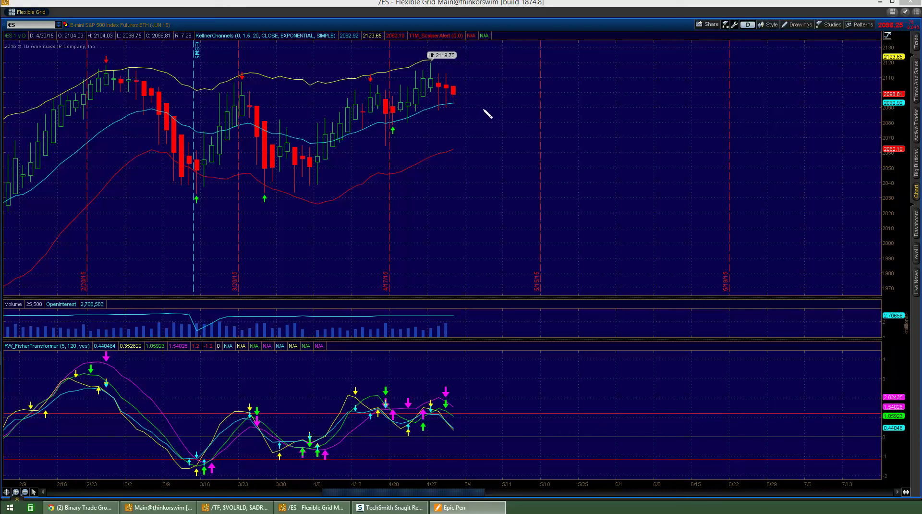
pyautogui.moveTo(454, 52)
pyautogui.mouseDown()
pyautogui.moveTo(434, 48)
pyautogui.moveTo(453, 68)
pyautogui.moveTo(472, 48)
pyautogui.moveTo(451, 84)
pyautogui.moveTo(470, 104)
pyautogui.mouseUp()
pyautogui.moveTo(422, 83); pyautogui.dragTo(461, 115)
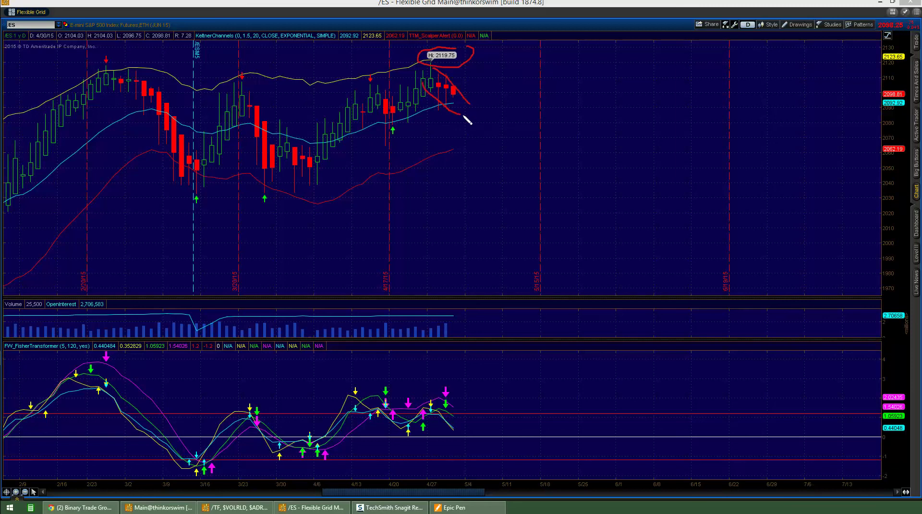
pyautogui.moveTo(896, 99)
pyautogui.mouseDown()
pyautogui.moveTo(876, 103)
pyautogui.moveTo(886, 98)
pyautogui.mouseUp()
pyautogui.moveTo(460, 108)
pyautogui.mouseDown()
pyautogui.moveTo(412, 117)
pyautogui.moveTo(438, 108)
pyautogui.mouseUp()
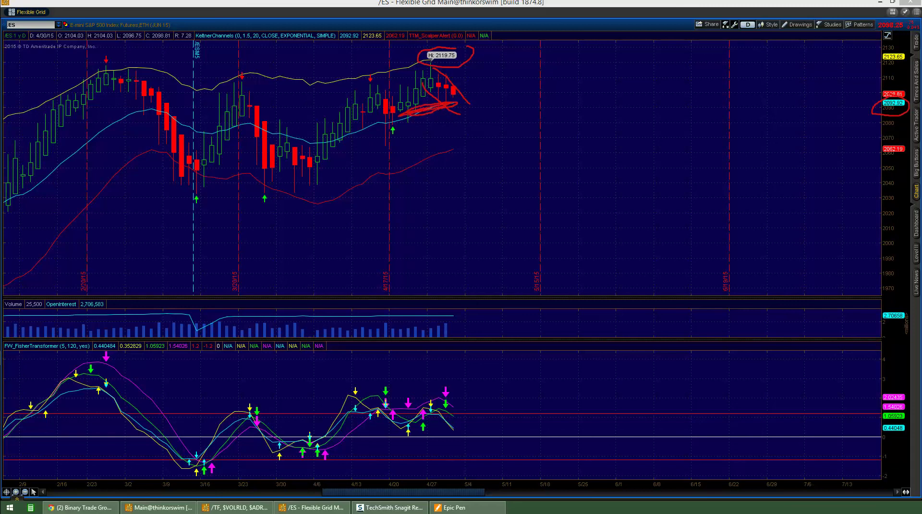
pyautogui.hotkey('ctrl', 'shift', '7')
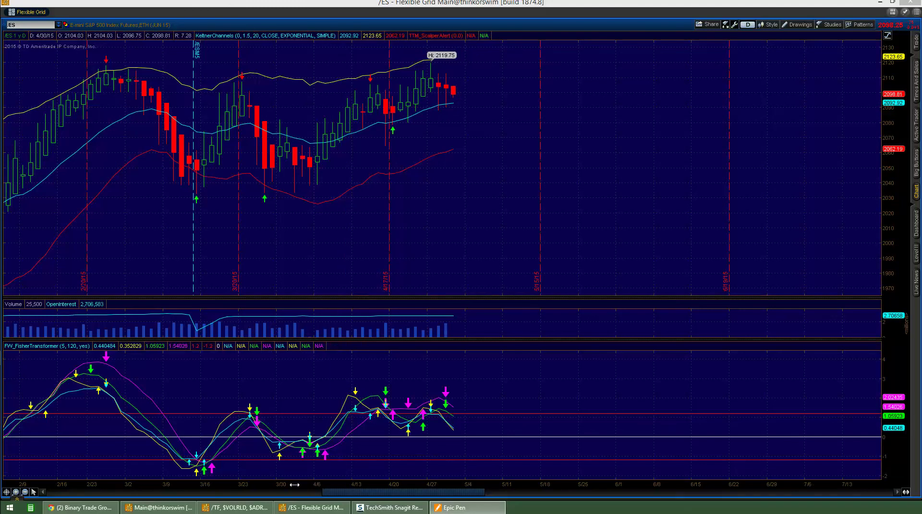
# Step: Set the /ES chart to the 180 D : 4h timeframe and use the Pointer to zoom in on the latest candles
pyautogui.click(748, 25)
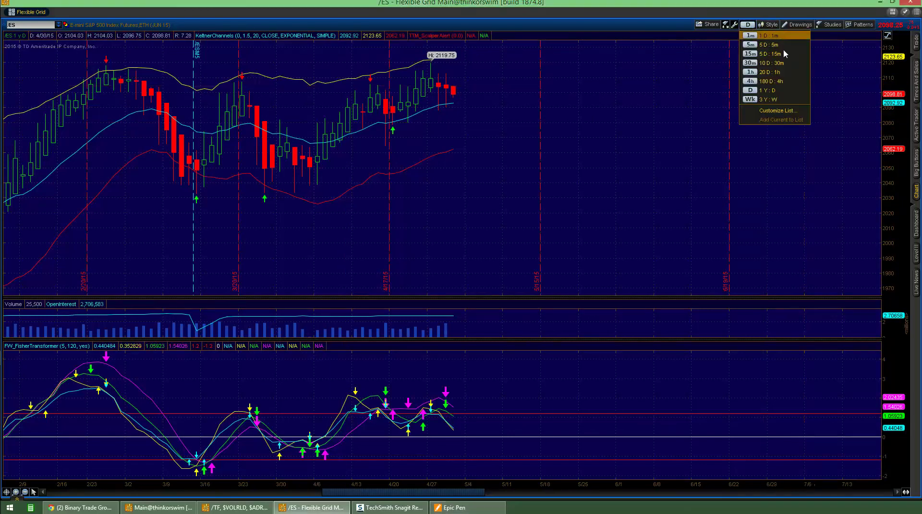
pyautogui.click(769, 81)
pyautogui.click(800, 24)
pyautogui.click(809, 45)
pyautogui.moveTo(614, 113); pyautogui.dragTo(753, 98)
pyautogui.moveTo(163, 188); pyautogui.dragTo(621, 174)
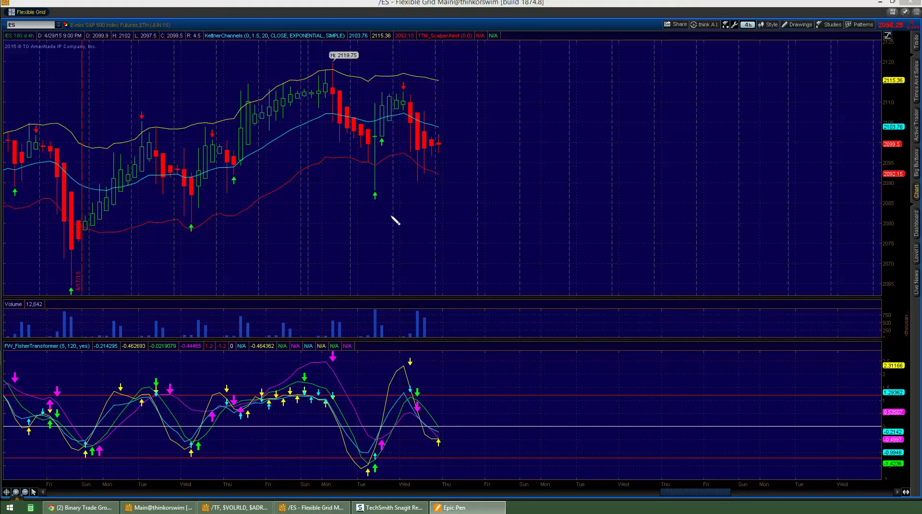
# Step: Mark the lower Keltner band's end and its price label, circle the last candles and the area below them, and clear the marks
pyautogui.moveTo(453, 168)
pyautogui.mouseDown()
pyautogui.moveTo(426, 176)
pyautogui.moveTo(443, 176)
pyautogui.mouseUp()
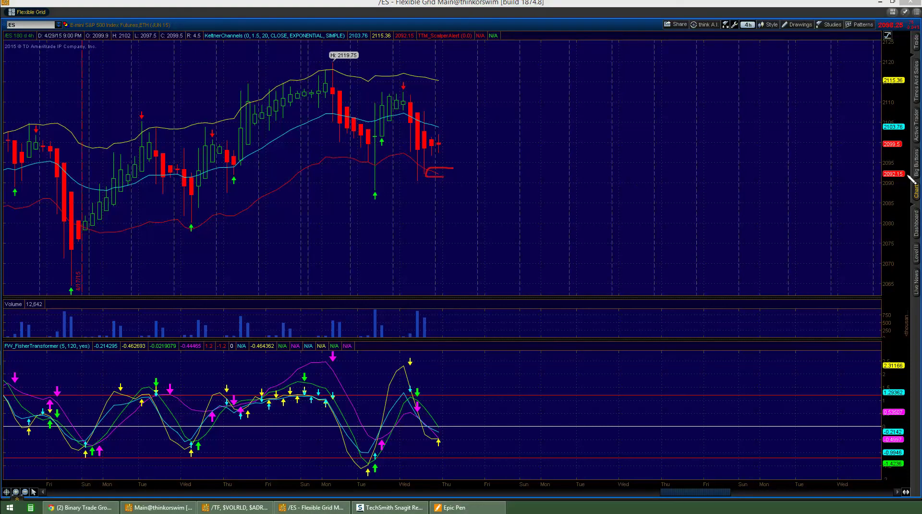
pyautogui.moveTo(907, 175)
pyautogui.mouseDown()
pyautogui.moveTo(880, 174)
pyautogui.moveTo(913, 181)
pyautogui.mouseUp()
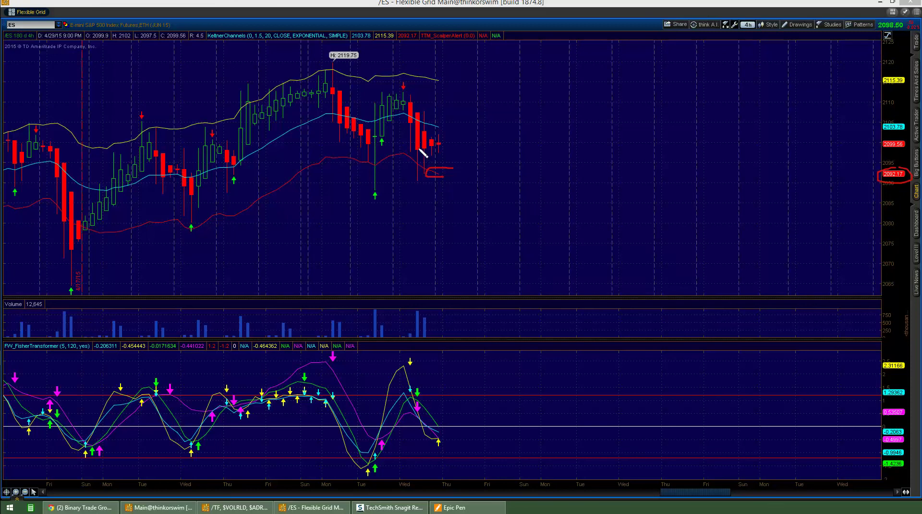
pyautogui.moveTo(446, 155)
pyautogui.mouseDown()
pyautogui.moveTo(465, 140)
pyautogui.moveTo(434, 173)
pyautogui.moveTo(446, 164)
pyautogui.moveTo(488, 199)
pyautogui.moveTo(476, 180)
pyautogui.mouseUp()
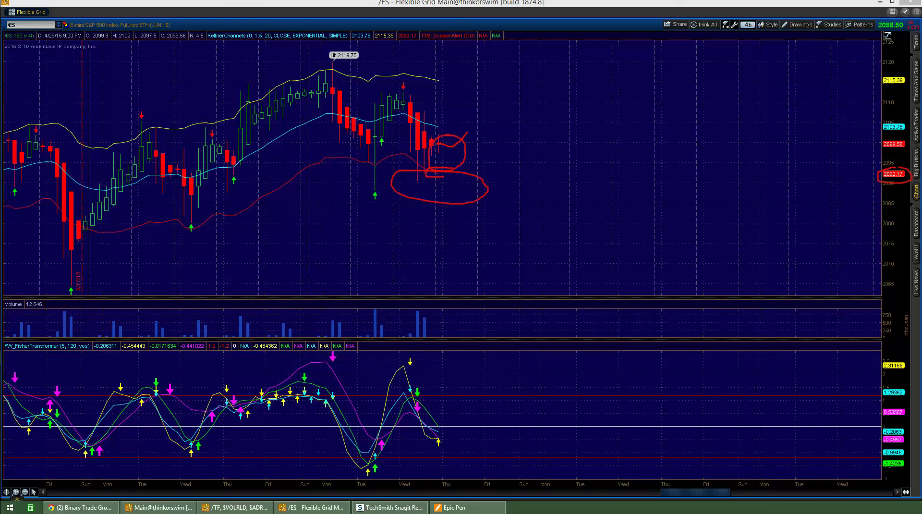
pyautogui.hotkey('ctrl', 'shift', '7')
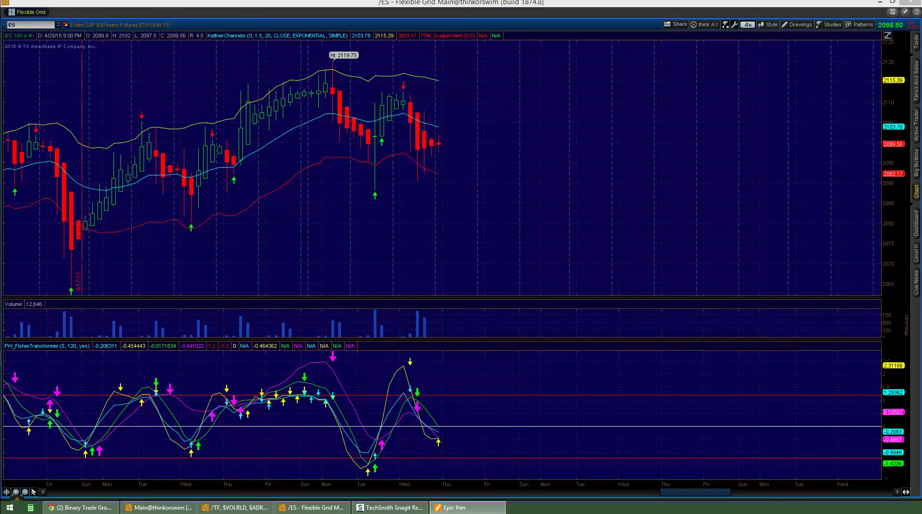
# Step: In the Main@thinkorswim window, sketch an /ES dip to the grey zone's lower edge and rise to its upper edge, circle both, and clear
pyautogui.click(171, 510)
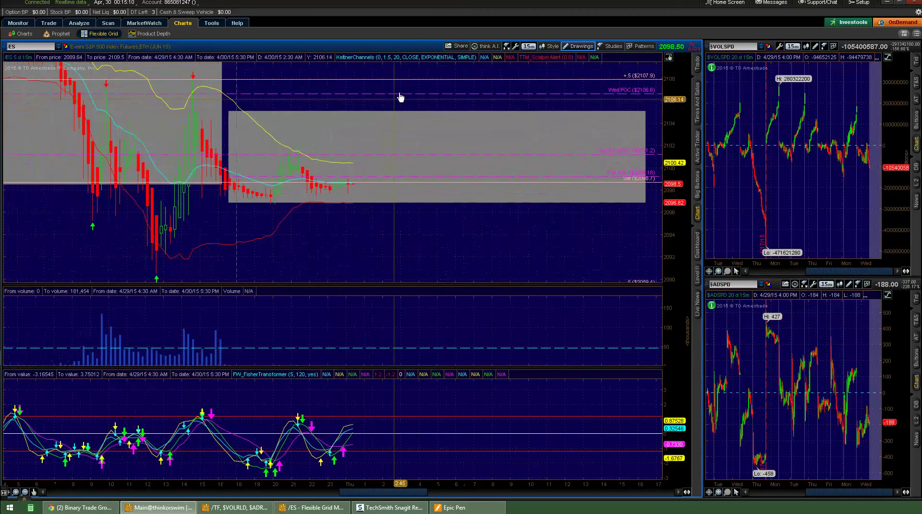
pyautogui.hotkey('ctrl', '3')
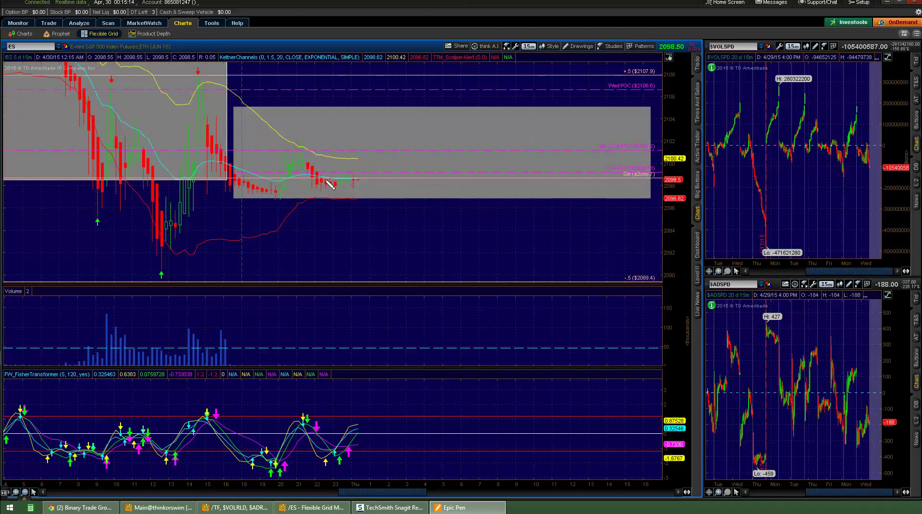
pyautogui.moveTo(343, 181)
pyautogui.mouseDown()
pyautogui.moveTo(423, 186)
pyautogui.moveTo(482, 170)
pyautogui.moveTo(541, 186)
pyautogui.mouseUp()
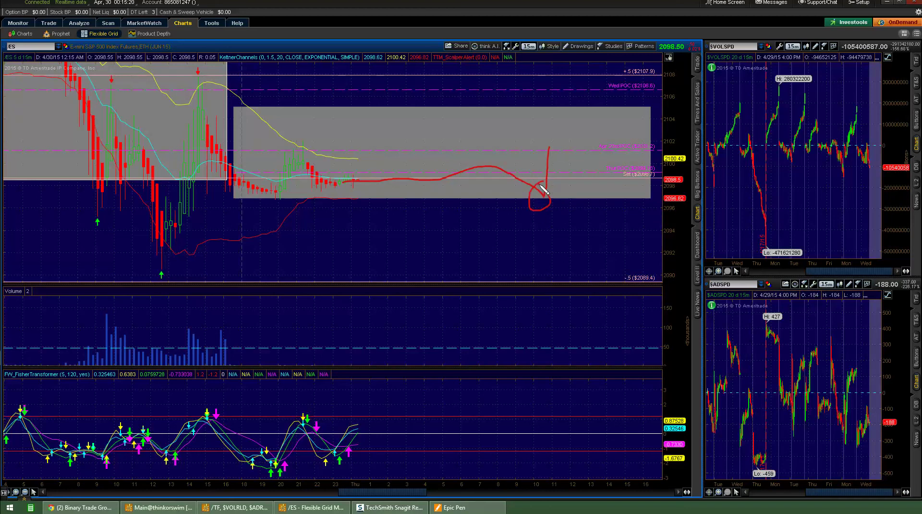
pyautogui.moveTo(551, 147)
pyautogui.mouseDown()
pyautogui.moveTo(557, 97)
pyautogui.moveTo(558, 106)
pyautogui.mouseUp()
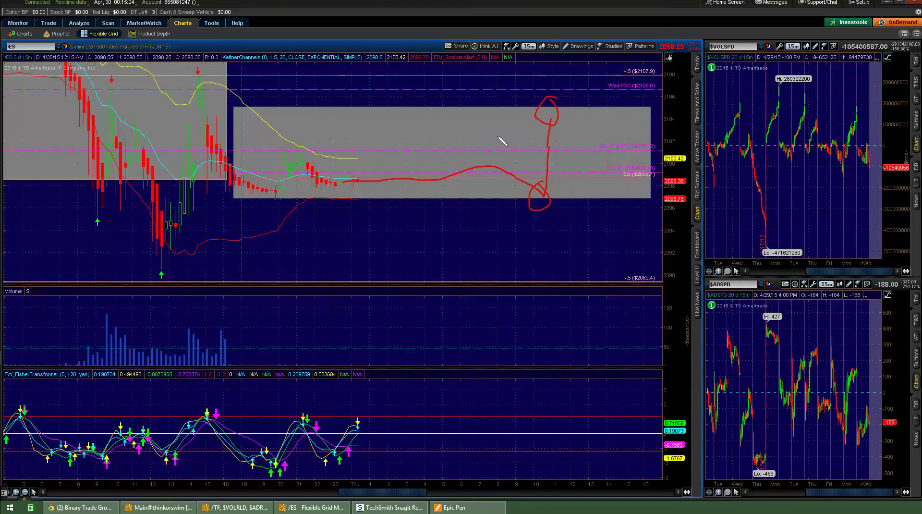
pyautogui.moveTo(555, 98); pyautogui.dragTo(573, 128)
pyautogui.hotkey('ctrl', 'shift', '7')
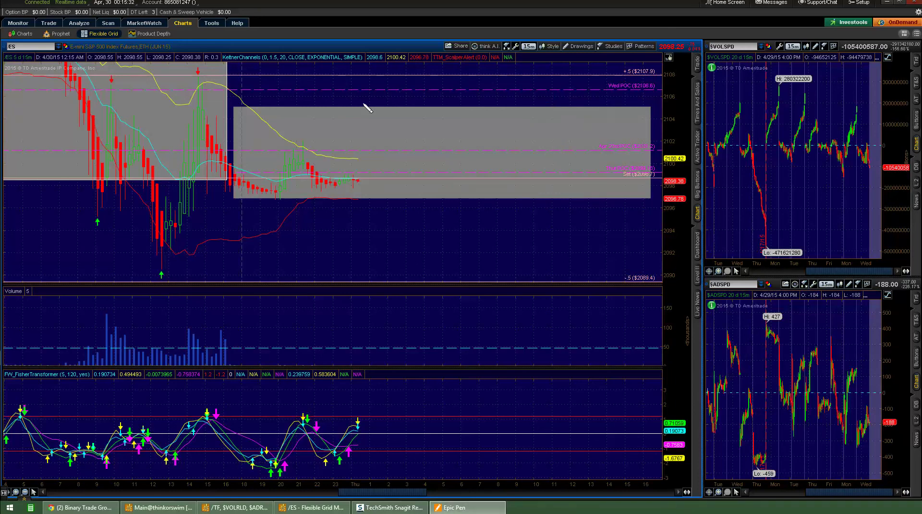
# Step: Sketch a wavering path from the last /ES candle down to a circled bounce at the grey zone's lower edge, and clear it
pyautogui.moveTo(358, 181)
pyautogui.mouseDown()
pyautogui.moveTo(490, 173)
pyautogui.moveTo(529, 192)
pyautogui.moveTo(550, 175)
pyautogui.moveTo(541, 200)
pyautogui.mouseUp()
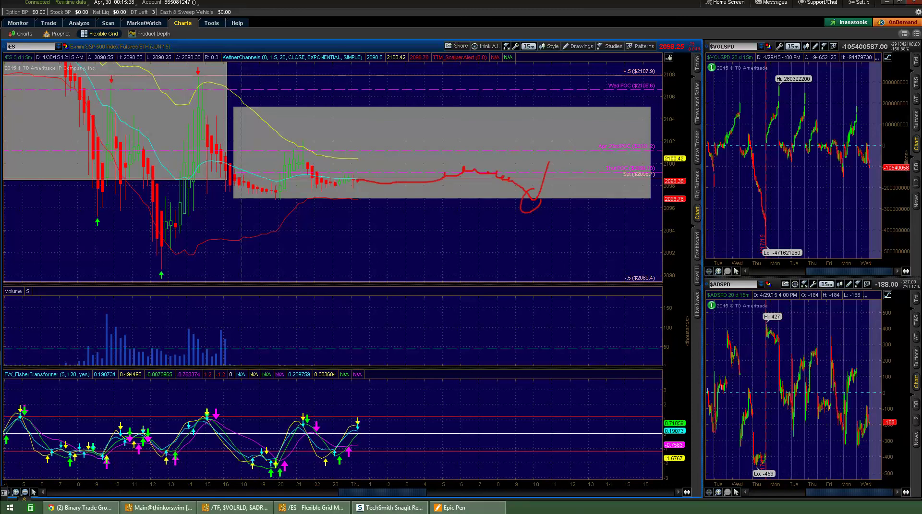
pyautogui.hotkey('ctrl', '6')
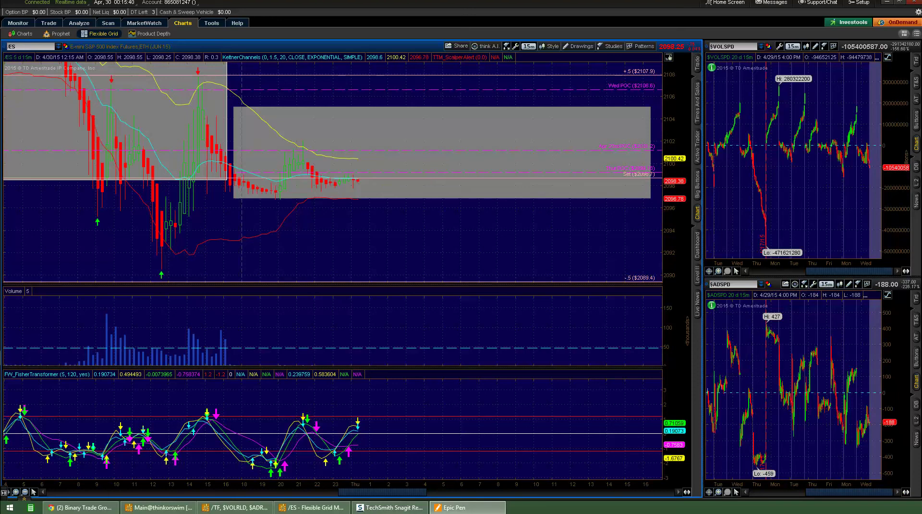
# Step: Shift the /ES 15-minute chart to show more room below the grey zone, and circle the 2092 level on the price axis
pyautogui.click(657, 167)
pyautogui.moveTo(555, 217); pyautogui.dragTo(542, 193)
pyautogui.hotkey('ctrl', '3')
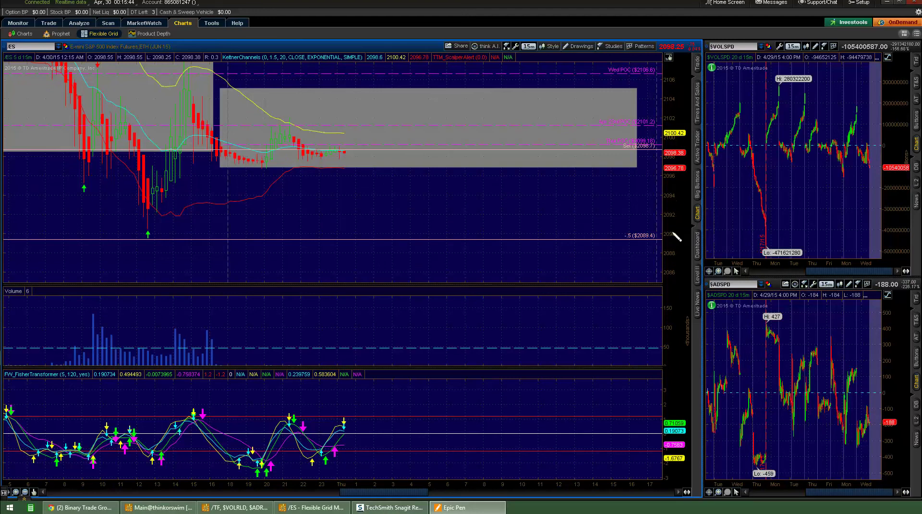
pyautogui.moveTo(677, 201)
pyautogui.mouseDown()
pyautogui.moveTo(665, 202)
pyautogui.moveTo(672, 225)
pyautogui.moveTo(648, 195)
pyautogui.mouseUp()
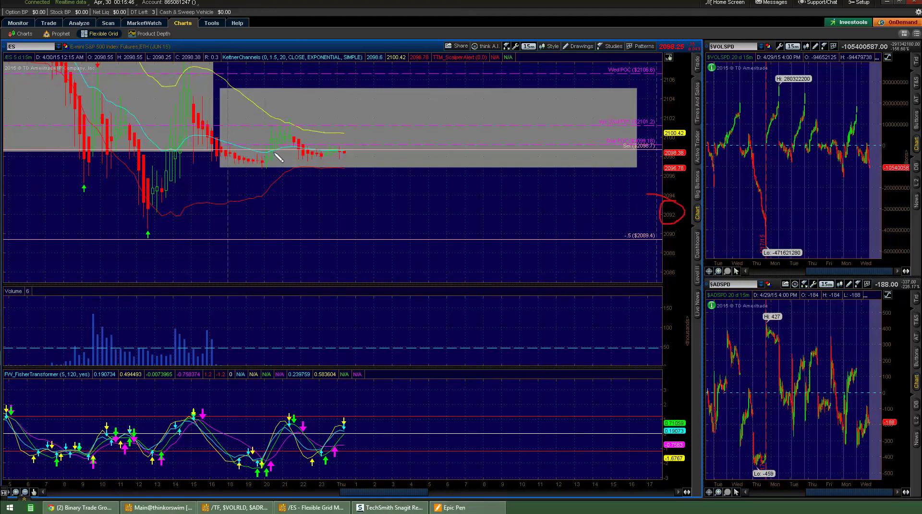
# Step: Sketch two falling paths from the last /ES candle, one to a circled point near 2092 and one beyond the -.5 line, and clear the marks
pyautogui.moveTo(339, 150)
pyautogui.mouseDown()
pyautogui.moveTo(432, 185)
pyautogui.moveTo(494, 222)
pyautogui.moveTo(504, 175)
pyautogui.moveTo(478, 214)
pyautogui.moveTo(513, 229)
pyautogui.moveTo(503, 207)
pyautogui.mouseUp()
pyautogui.moveTo(339, 154); pyautogui.dragTo(520, 279)
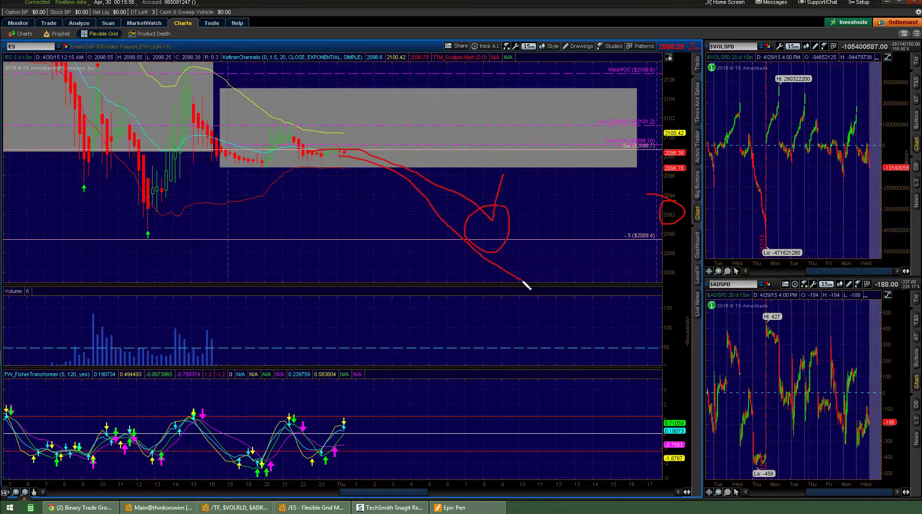
pyautogui.moveTo(510, 289)
pyautogui.mouseDown()
pyautogui.moveTo(532, 294)
pyautogui.moveTo(530, 265)
pyautogui.mouseUp()
pyautogui.hotkey('ctrl', 'shift', '7')
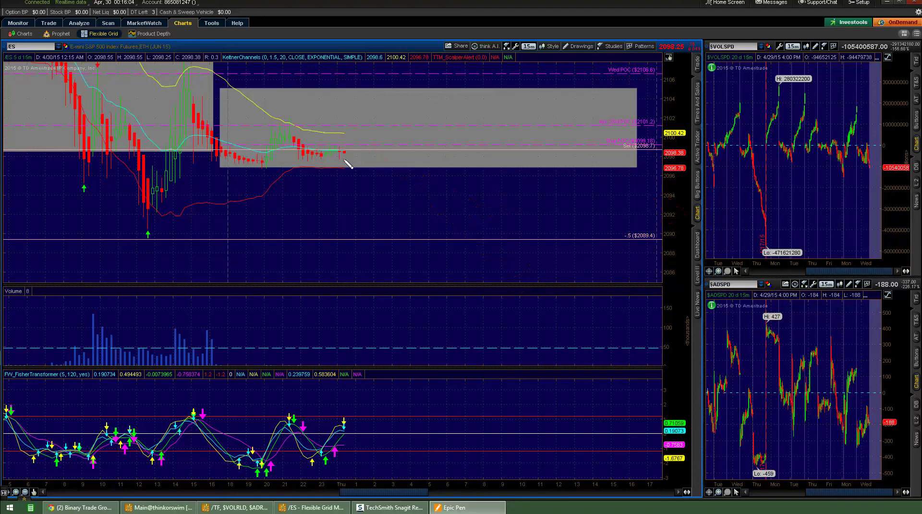
# Step: Sketch an /ES drop below the grey zone and a rebound to its lower edge, circle the retest, and clear the marks
pyautogui.moveTo(330, 149)
pyautogui.mouseDown()
pyautogui.moveTo(418, 183)
pyautogui.moveTo(508, 175)
pyautogui.moveTo(525, 191)
pyautogui.moveTo(501, 188)
pyautogui.moveTo(515, 162)
pyautogui.mouseUp()
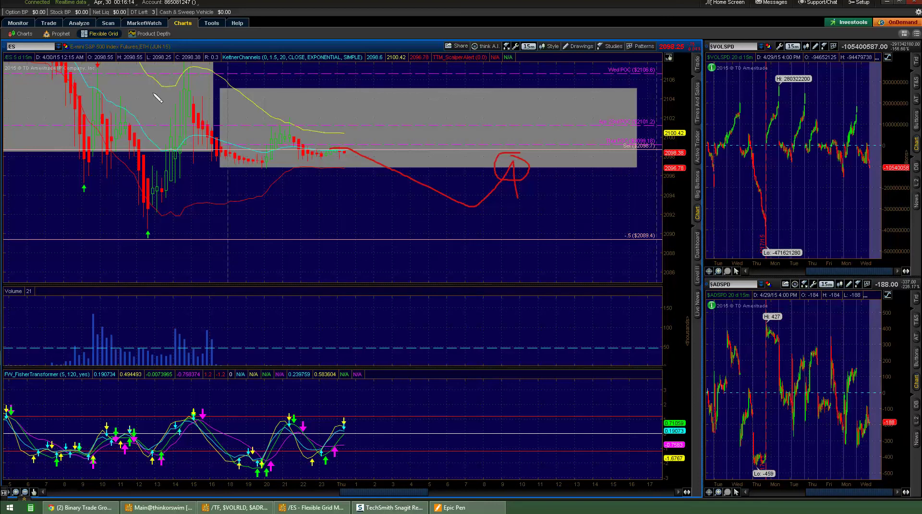
pyautogui.hotkey('ctrl', 'shift', '7')
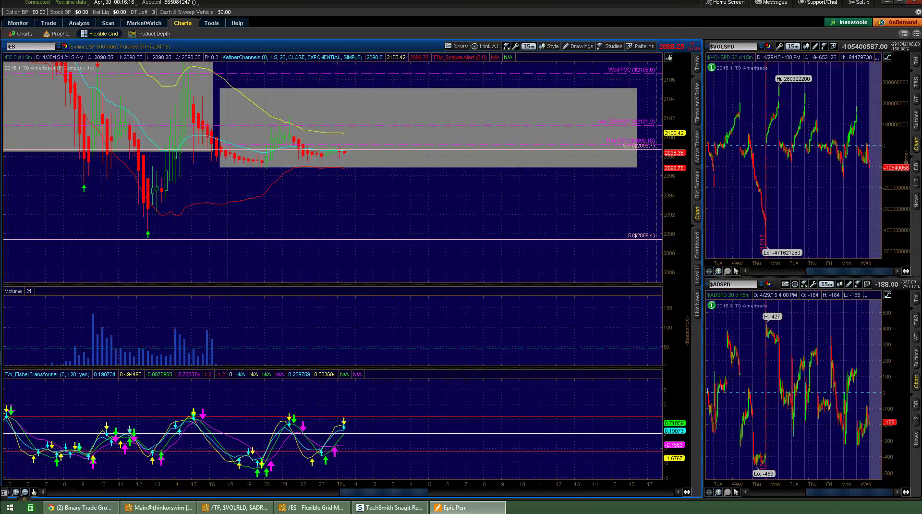